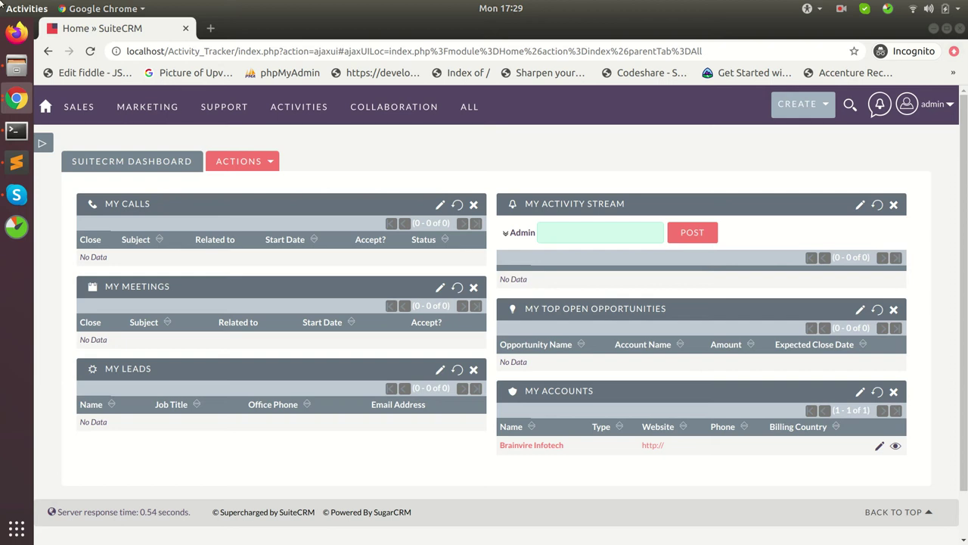
- Open Administration from the admin menu and scroll down to the Developer Tools section
click(906, 103)
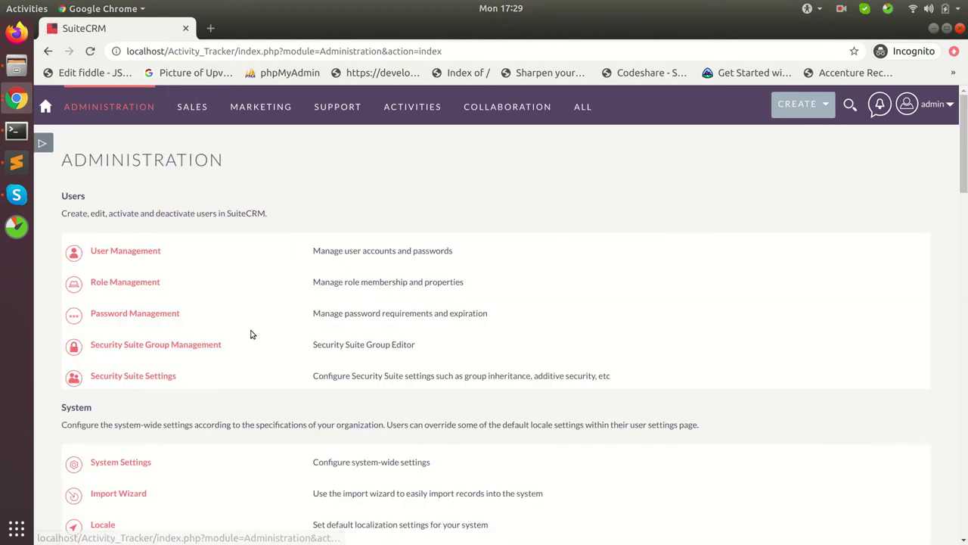
scroll(252, 334, down, 5)
scroll(249, 324, down, 2)
scroll(235, 339, down, 5)
scroll(235, 340, down, 2)
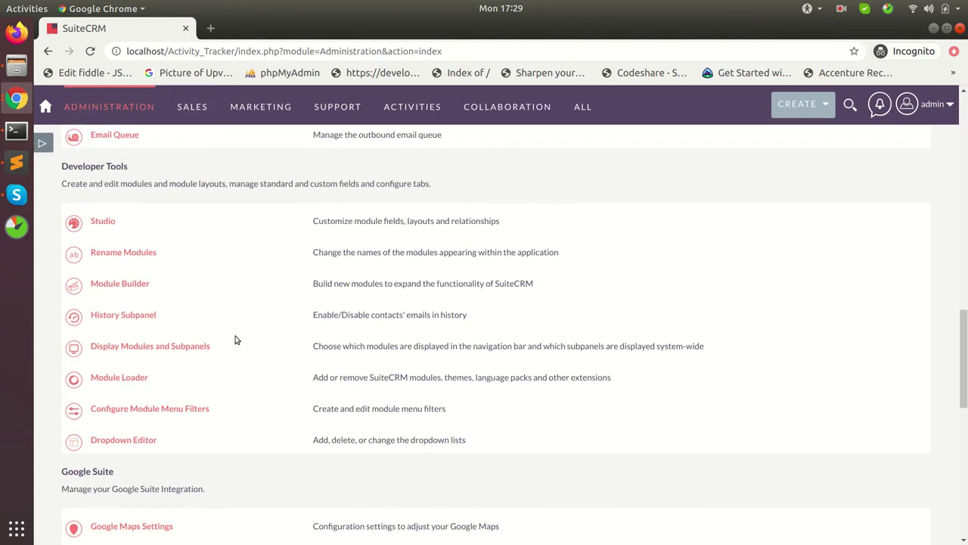
- Open the Module Loader and upload the BV_360_view_Tracker.zip package
click(115, 377)
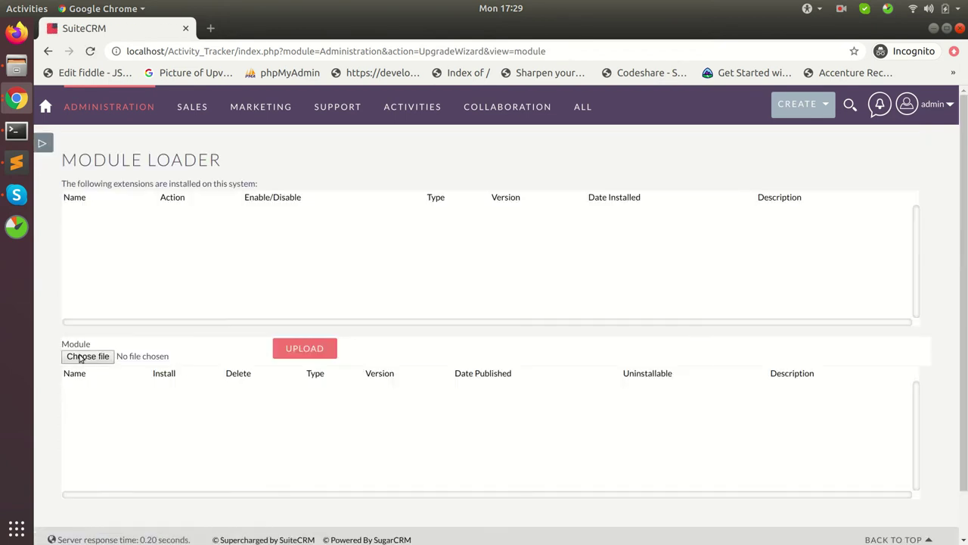
click(80, 357)
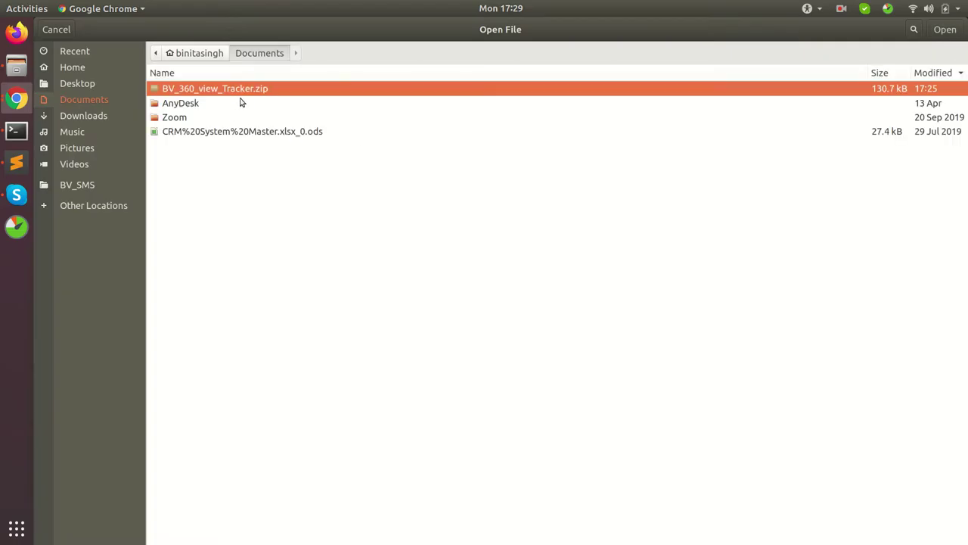
double_click(242, 87)
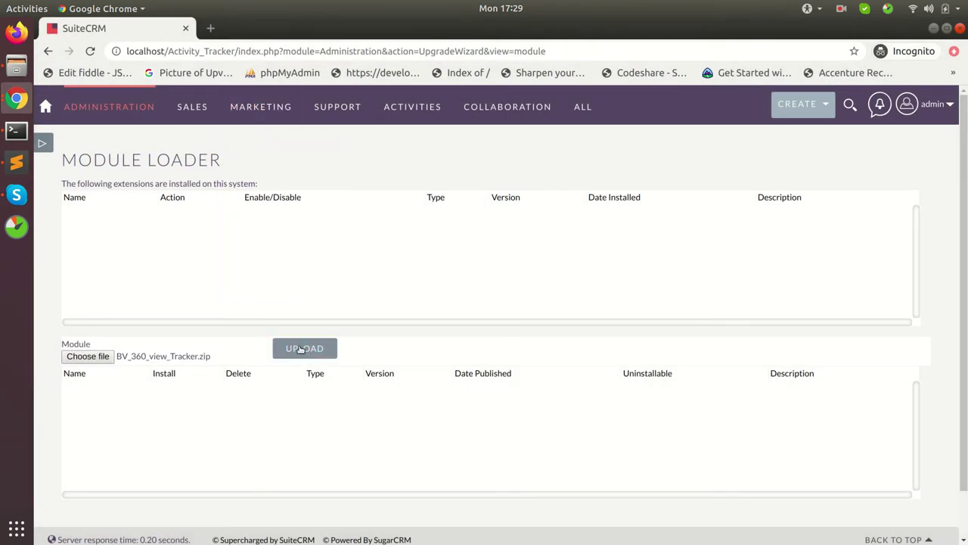
click(304, 348)
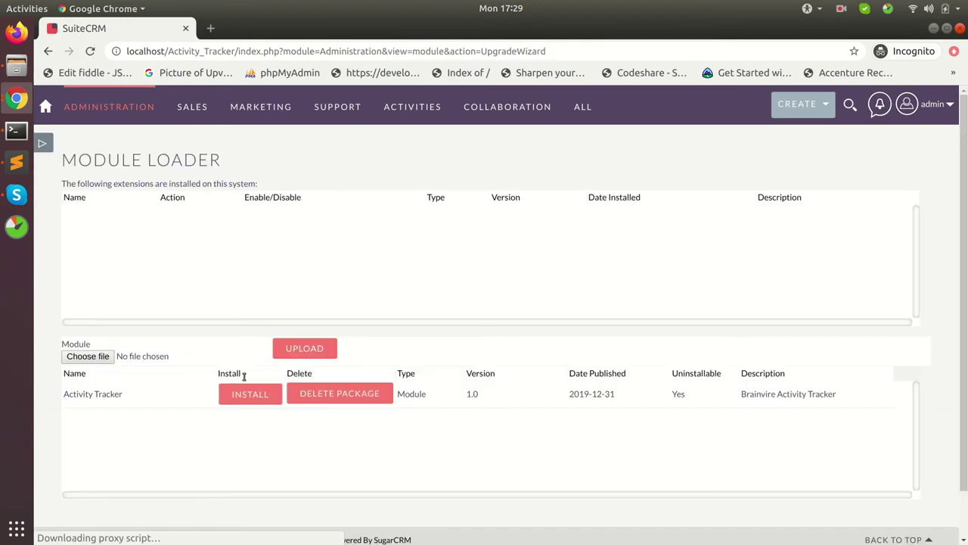
- Install Activity Tracker 1.0 by accepting its license, then go to its Tracking Setting page
click(247, 396)
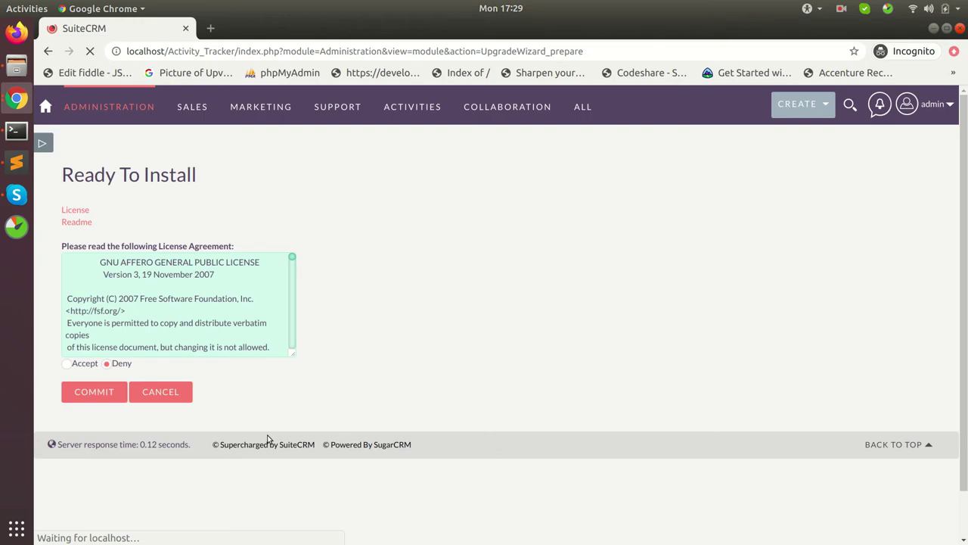
click(84, 392)
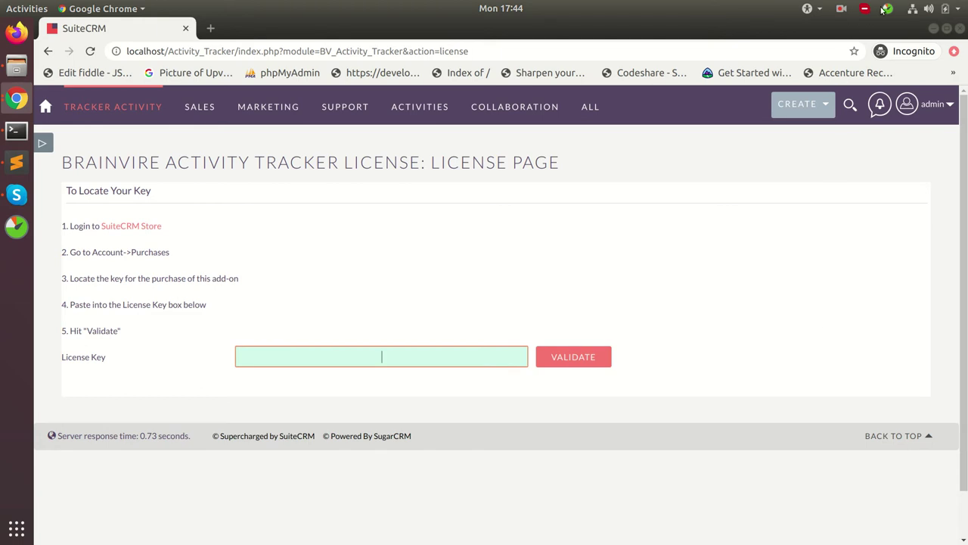
click(842, 9)
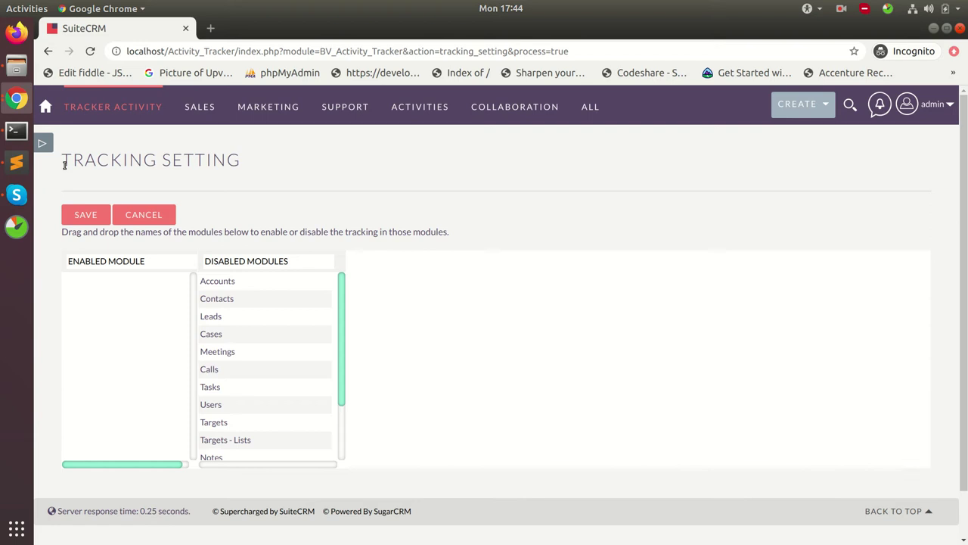
- Move Accounts, Contacts, Cases, Leads, Login and Logout into Enabled Module and save the settings
mouse_move(62, 161)
mouse_down()
mouse_move(168, 163)
mouse_move(277, 198)
mouse_up()
click(295, 200)
drag(227, 278, 127, 281)
drag(221, 282, 98, 293)
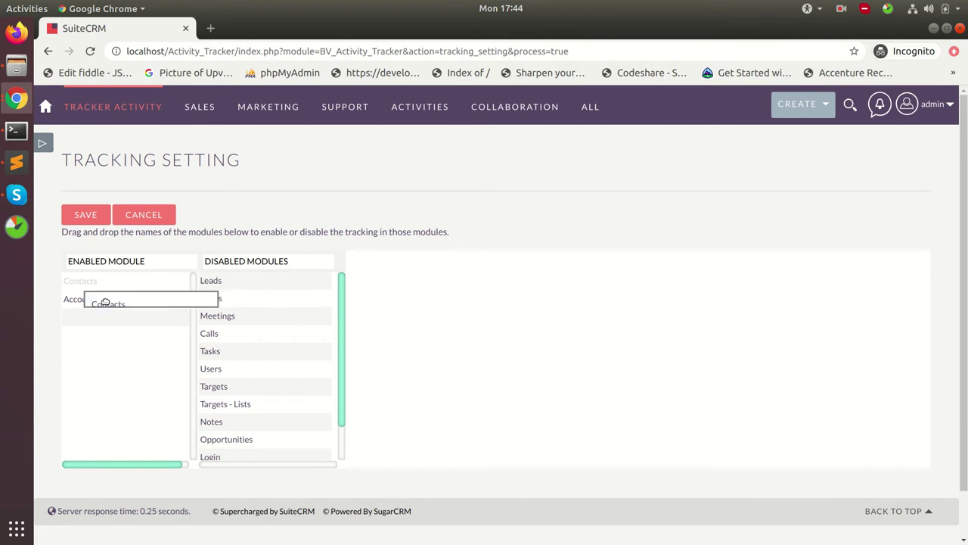
drag(216, 299, 99, 310)
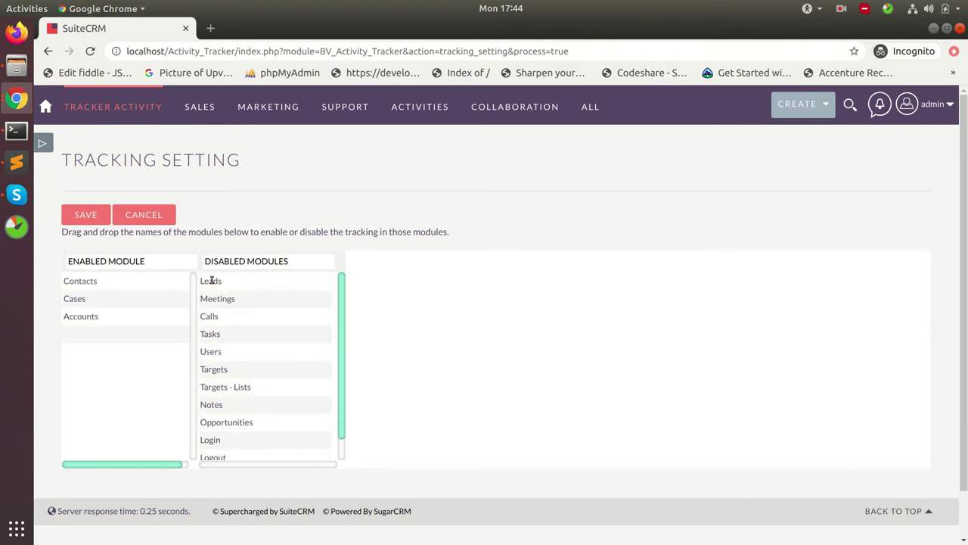
drag(210, 281, 102, 299)
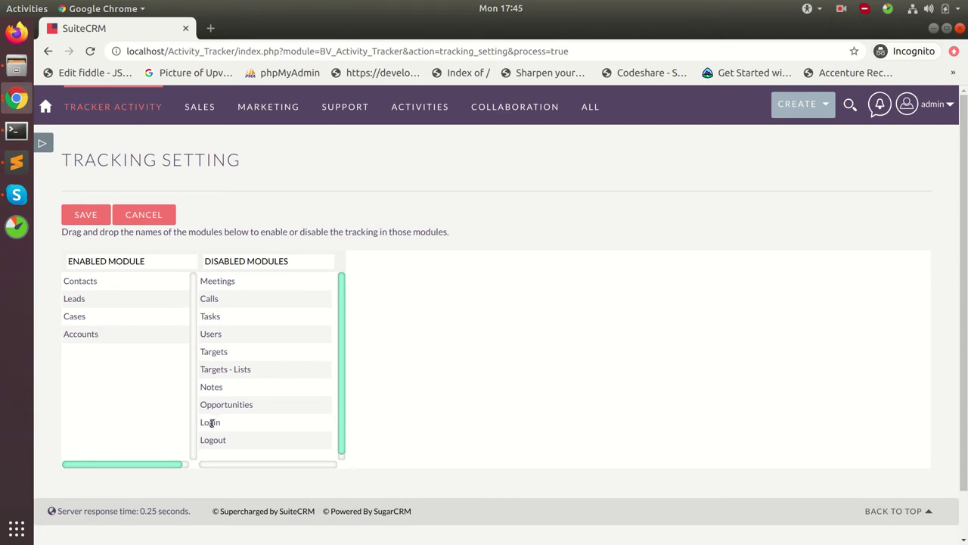
drag(212, 422, 106, 357)
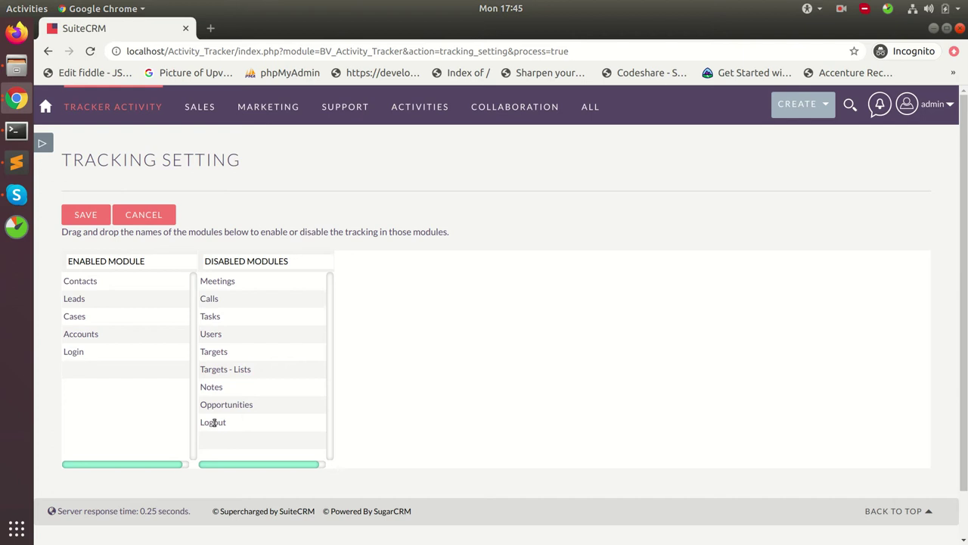
drag(214, 423, 78, 369)
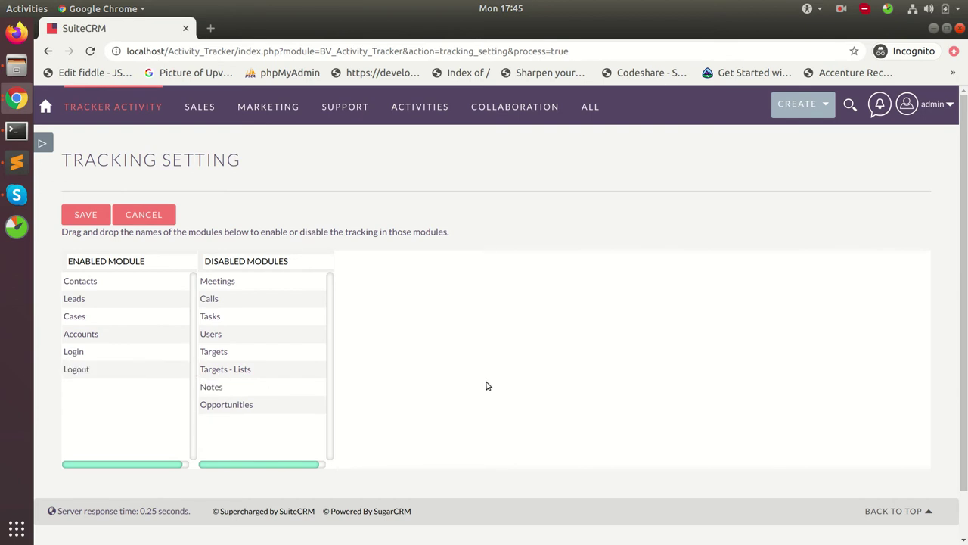
click(87, 219)
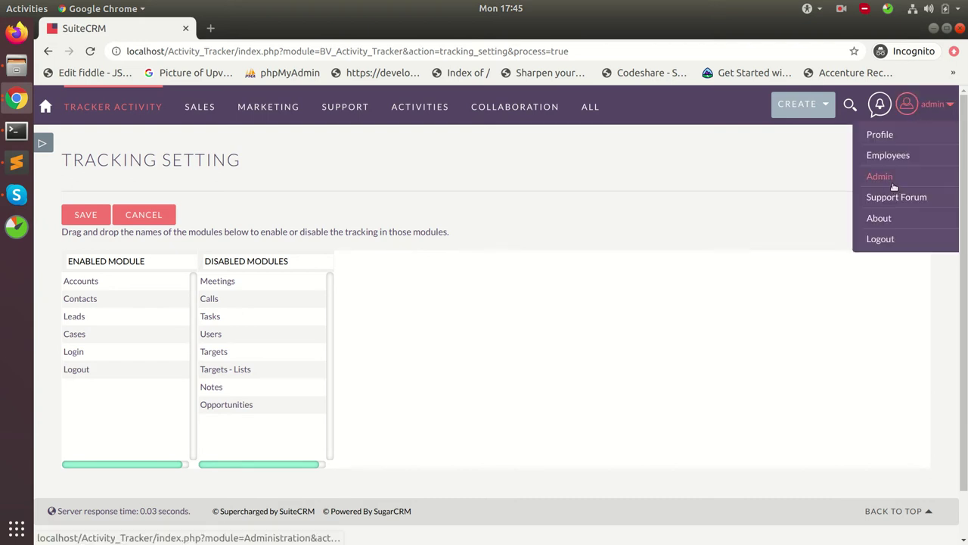
- Run Quick Repair and Rebuild from the Administration Repair tools
click(892, 180)
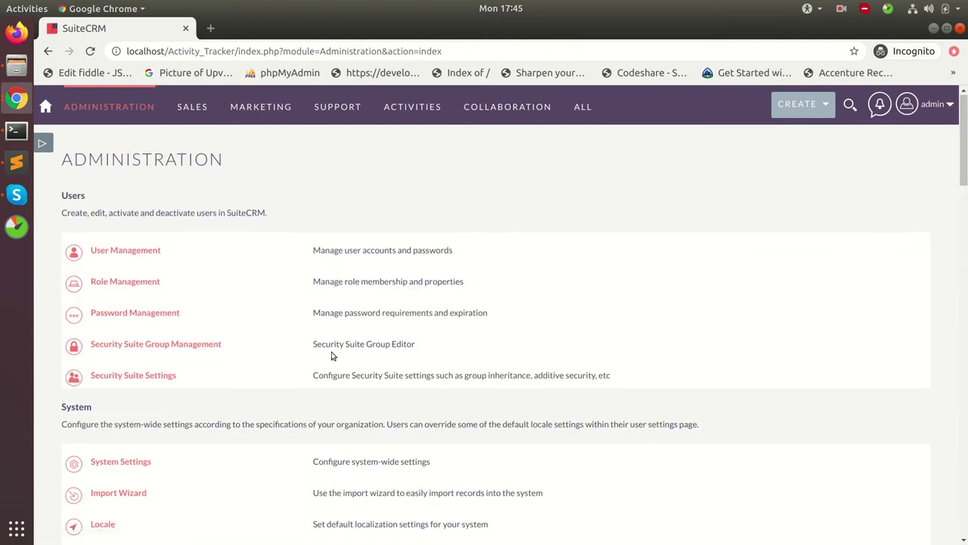
scroll(302, 378, down, 5)
scroll(272, 394, down, 3)
scroll(227, 333, up, 3)
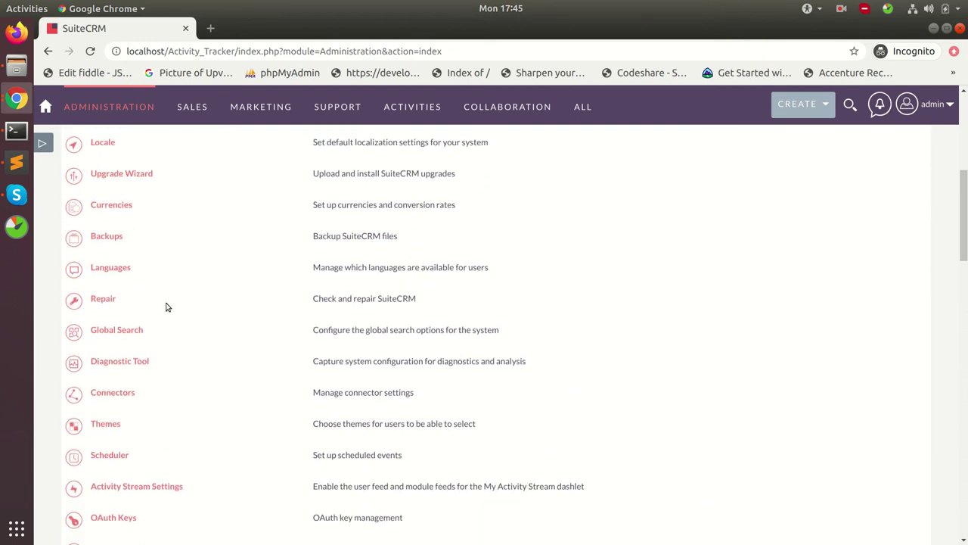
click(103, 298)
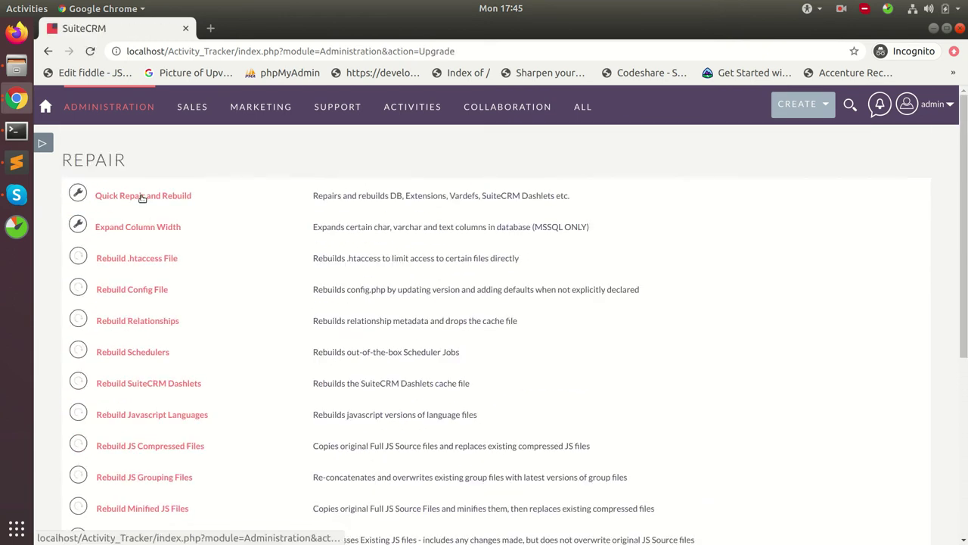
click(140, 195)
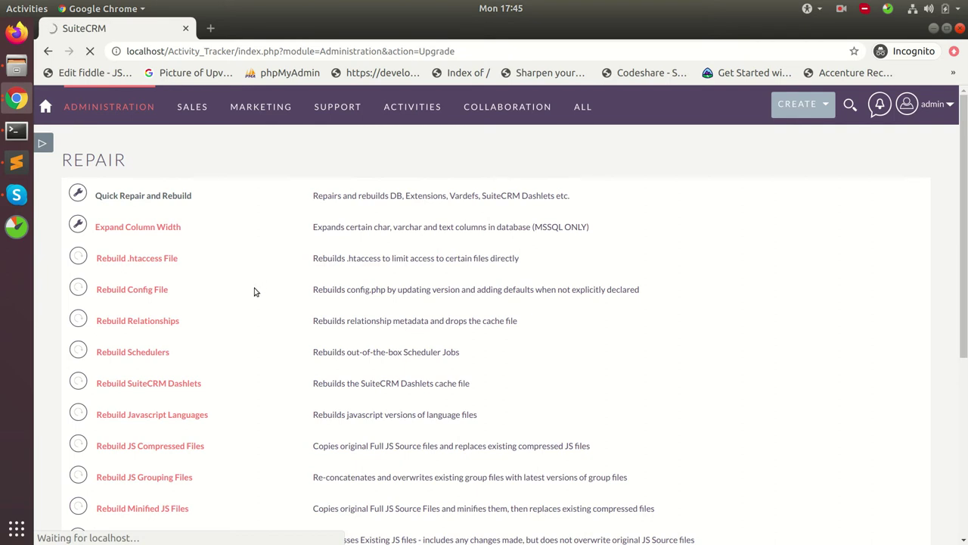
- Execute the database sync script so the tables match the vardefs
click(840, 11)
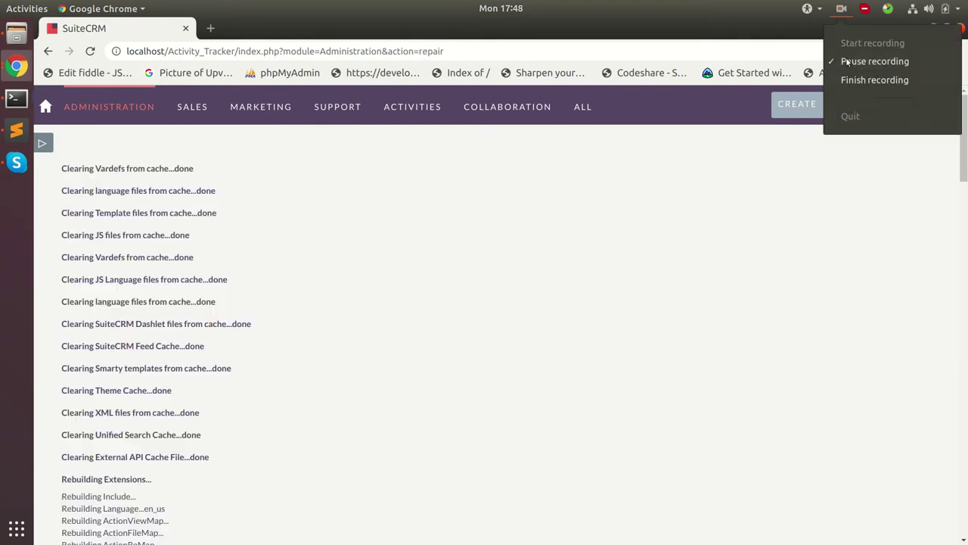
scroll(565, 460, down, 20)
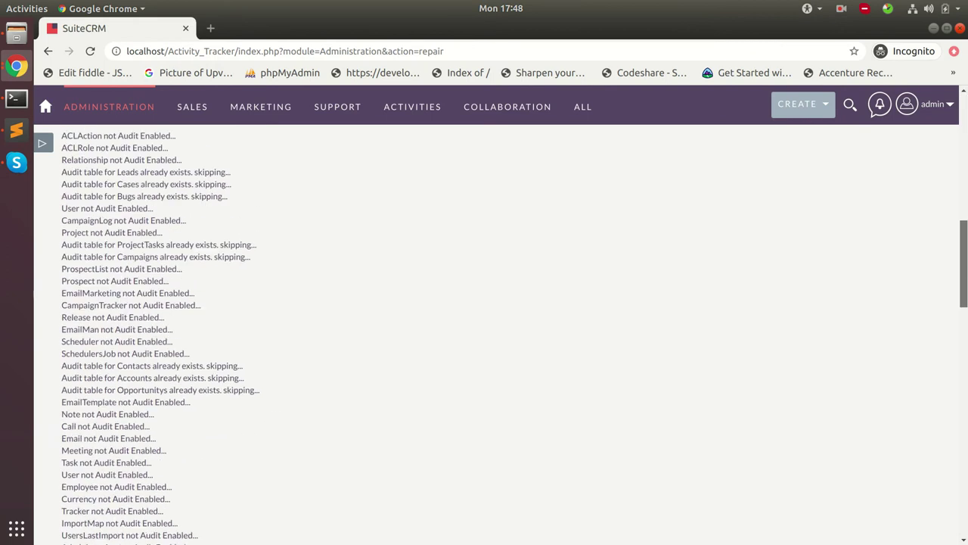
click(122, 460)
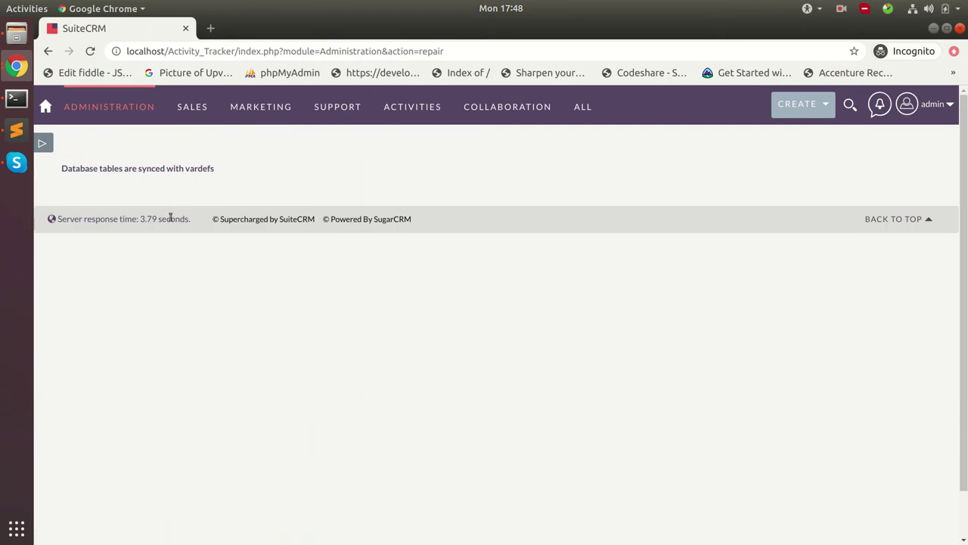
- Create a new account named Brainvire from the Accounts list and save it
click(580, 159)
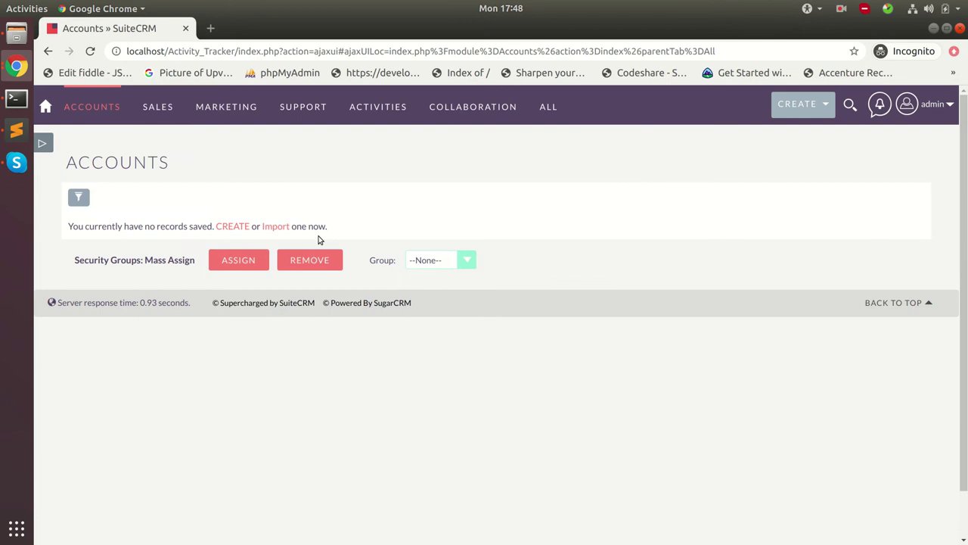
click(227, 226)
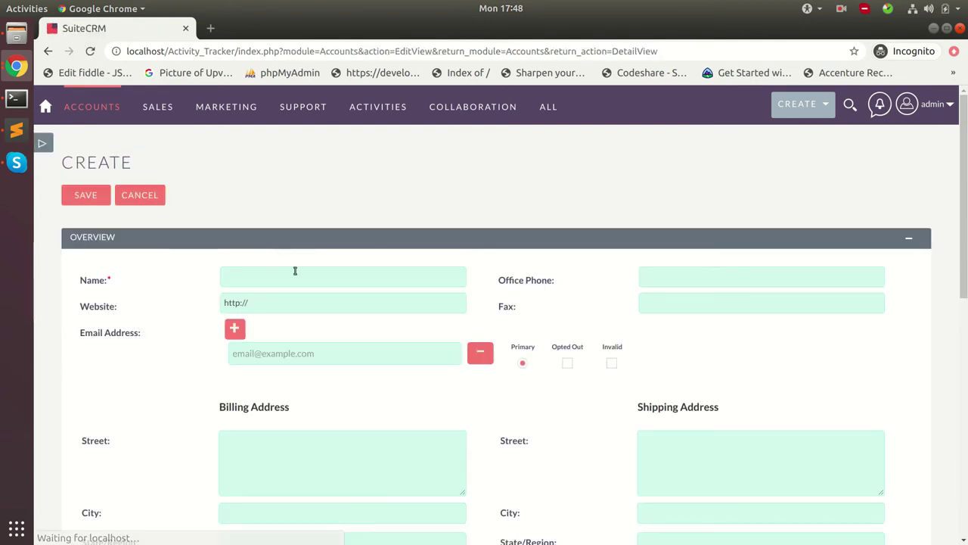
click(253, 276)
text(Brainvire)
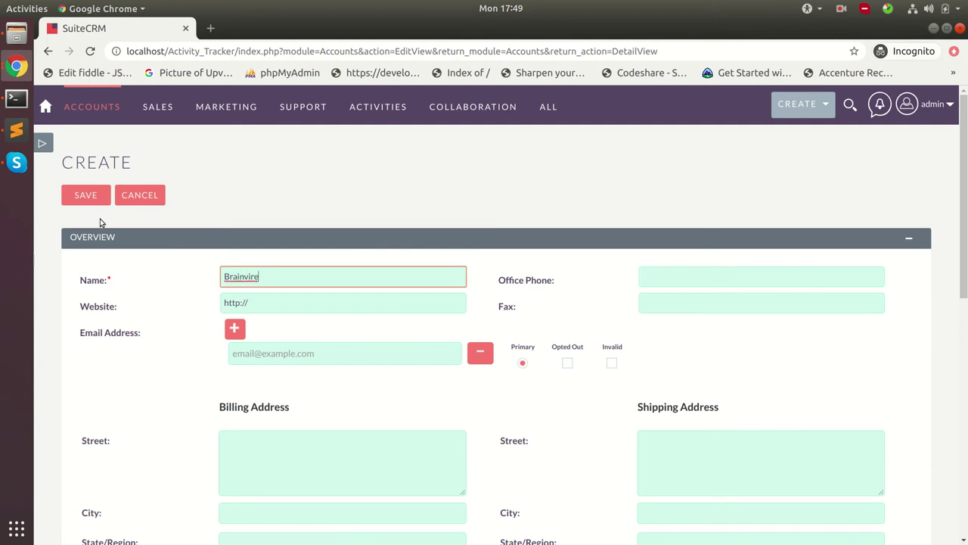
click(87, 195)
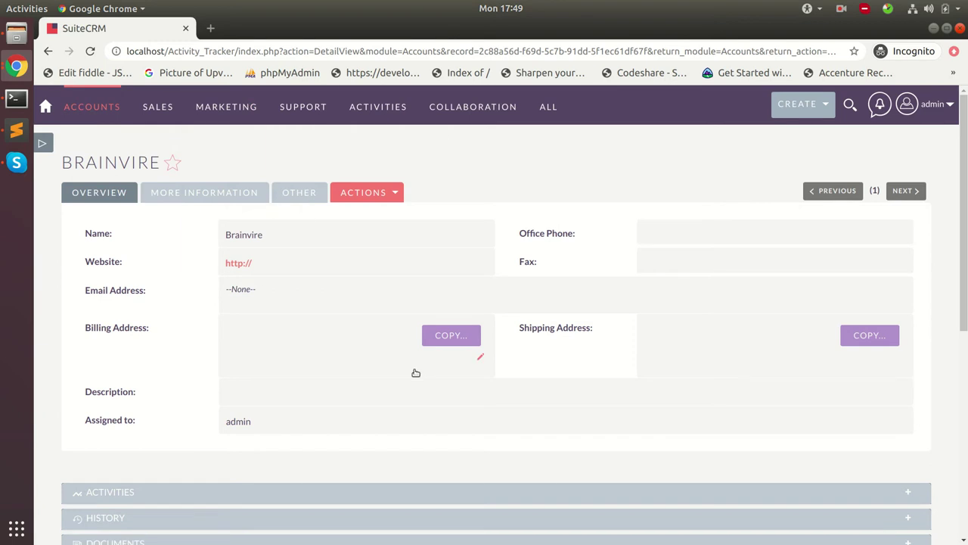
- Open Track Activity in Administration to view the Create event for Brainvire
mouse_move(923, 105)
click(881, 177)
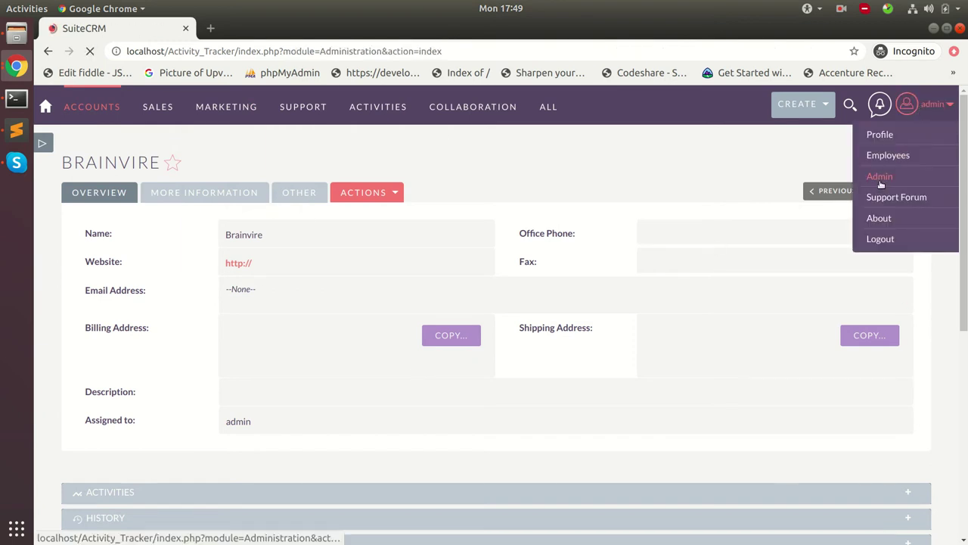
drag(964, 136, 964, 484)
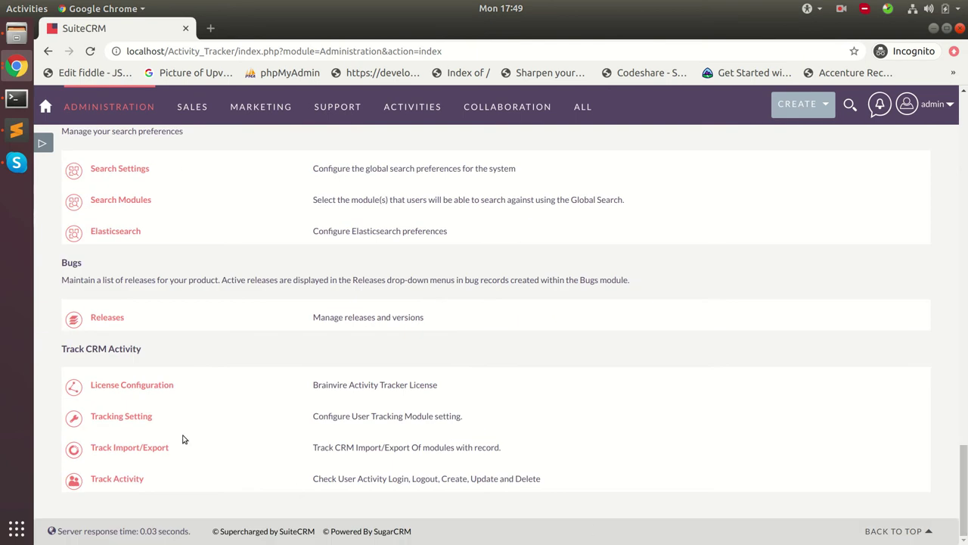
mouse_move(50, 349)
mouse_down()
mouse_move(195, 416)
mouse_move(214, 490)
mouse_up()
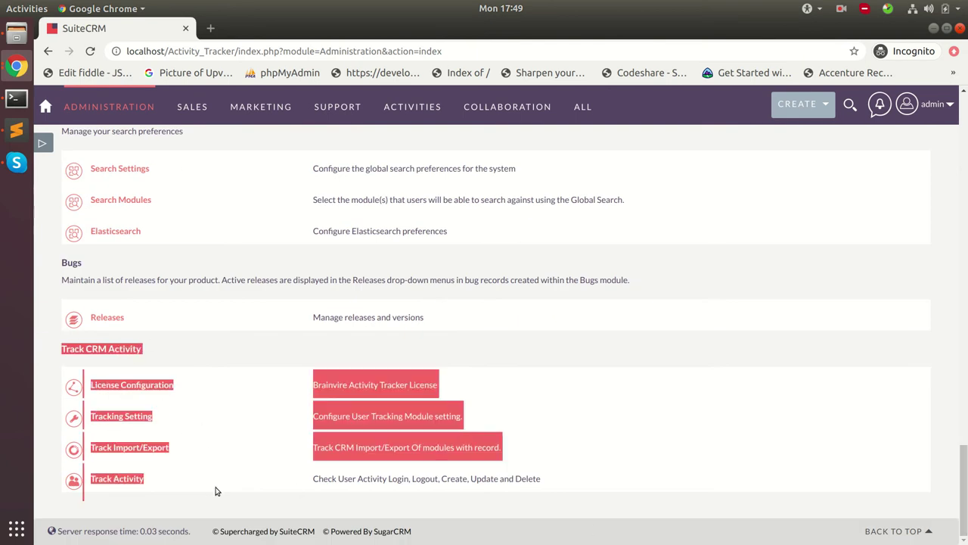
click(219, 492)
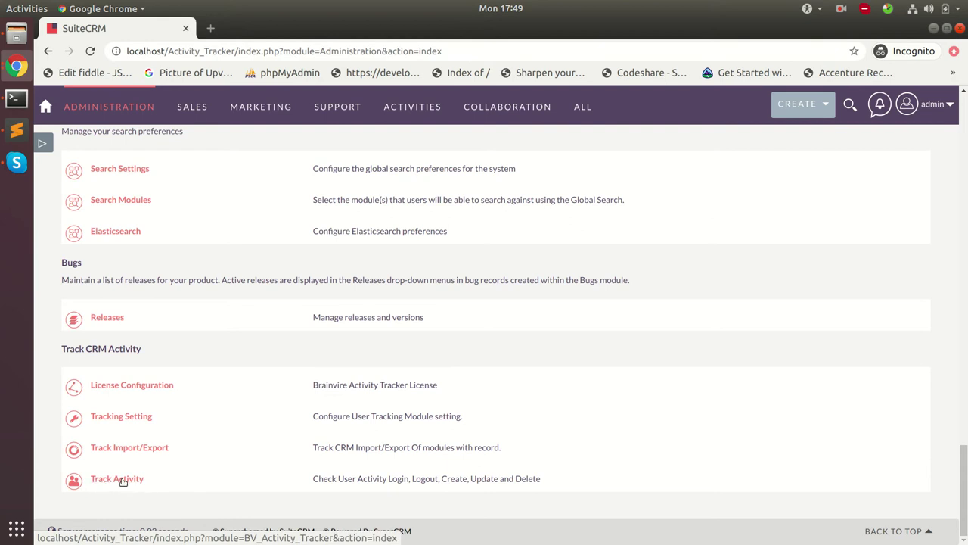
click(124, 482)
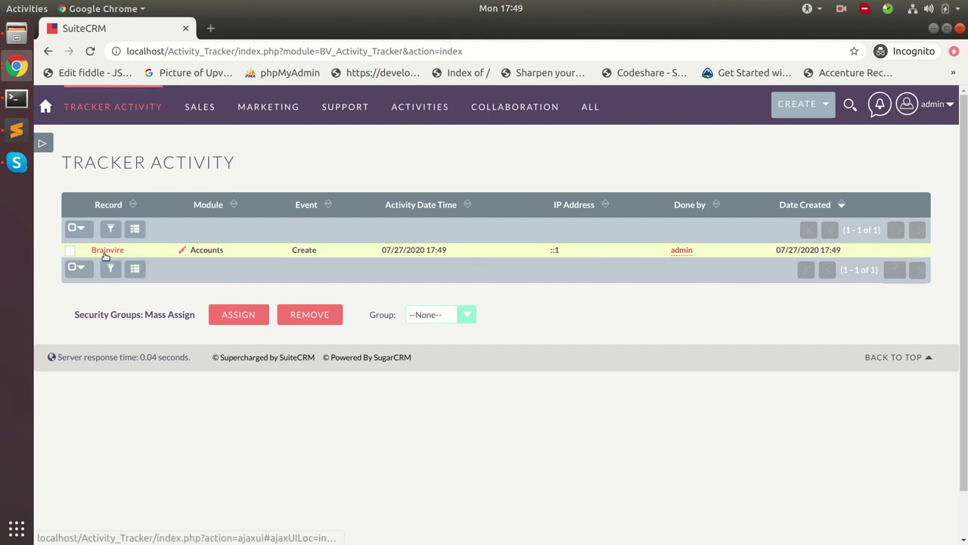
- Edit the Brainvire account's name to 'Brainvire Infotech' and save it
mouse_move(200, 107)
click(201, 159)
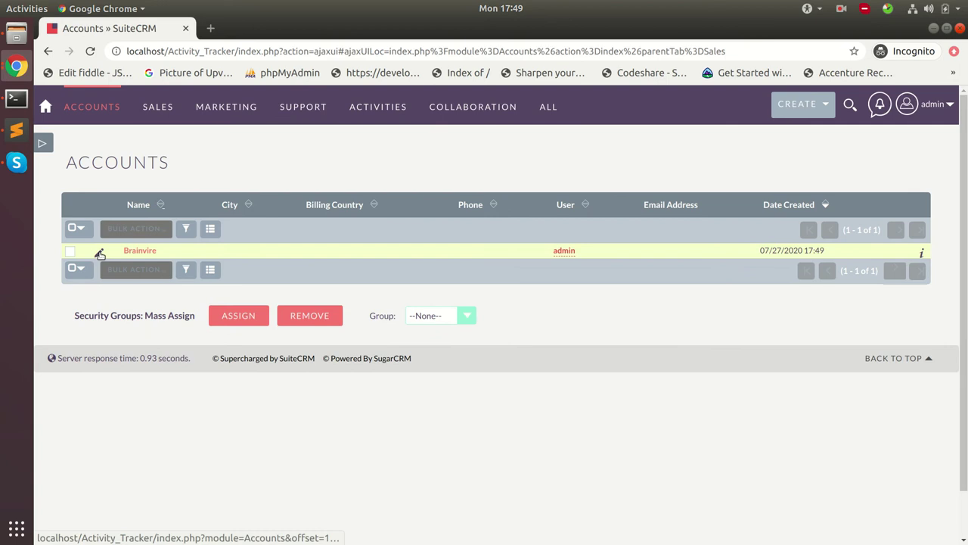
click(99, 253)
click(289, 278)
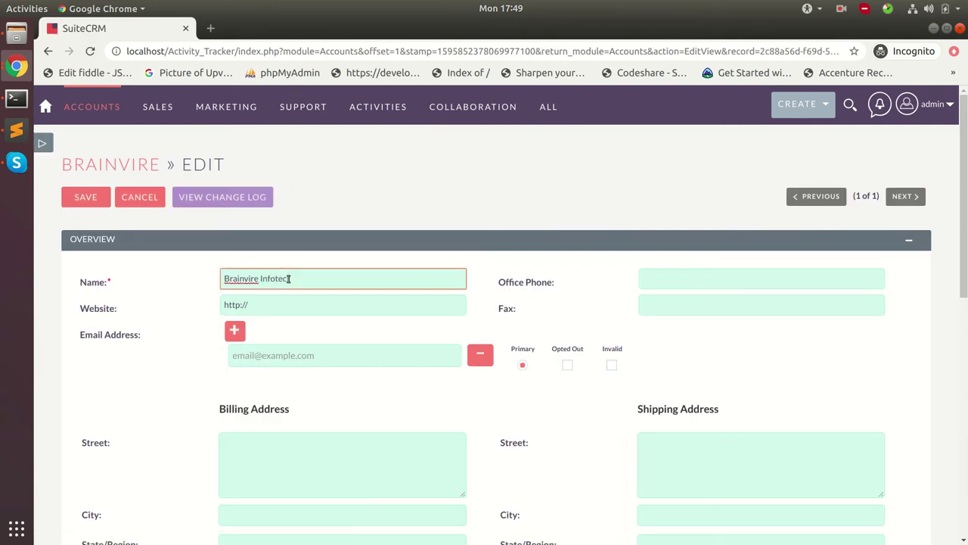
click(85, 197)
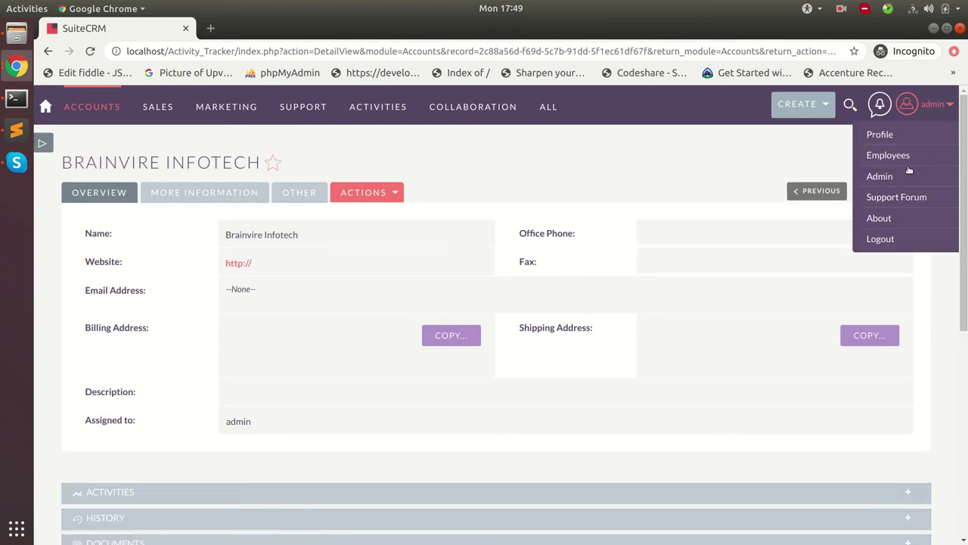
- Open Track Activity to confirm the Update event for Brainvire Infotech
click(905, 176)
scroll(484, 340, down, 15)
scroll(165, 522, down, 10)
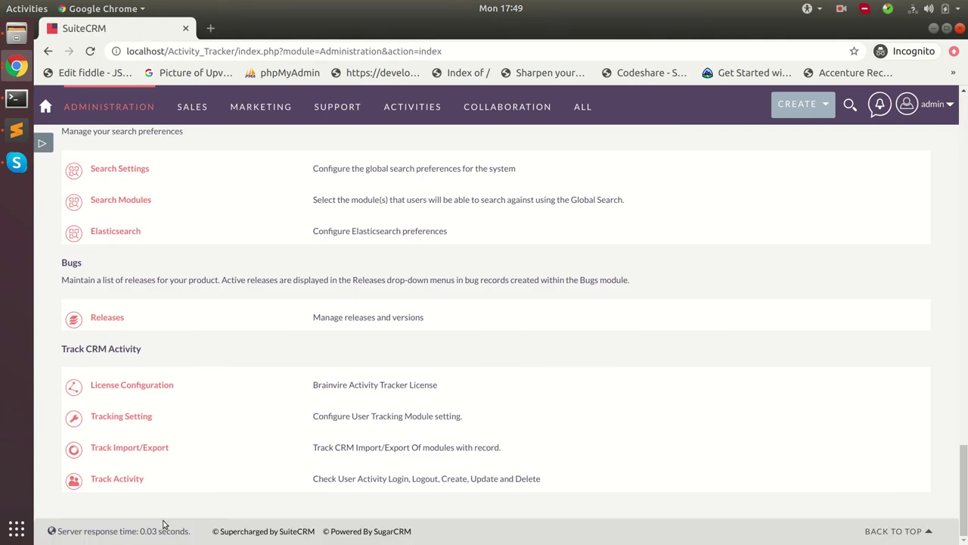
click(133, 481)
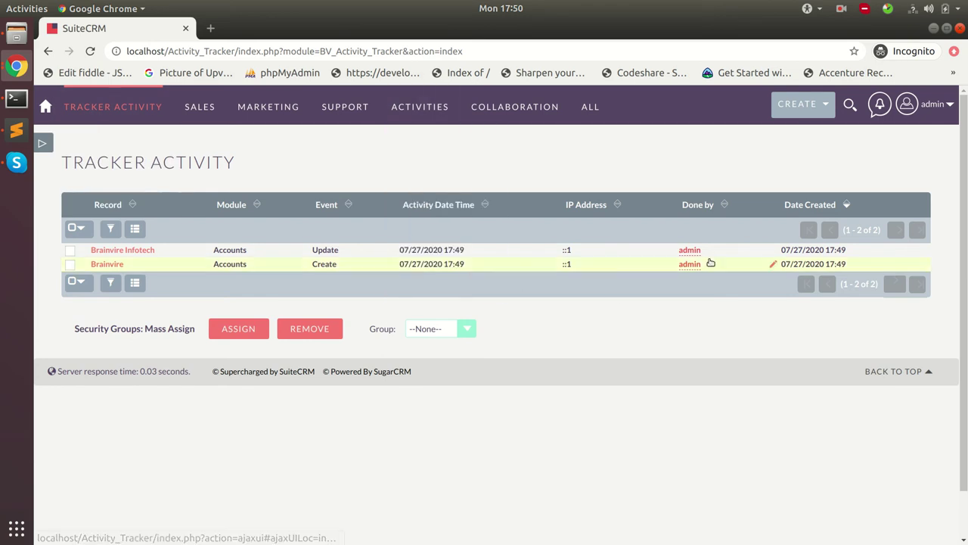
mouse_move(925, 103)
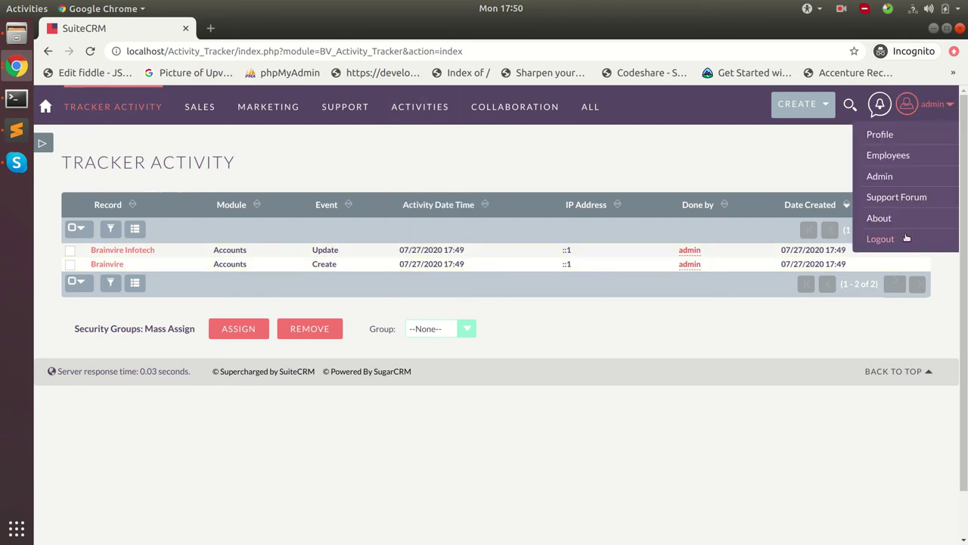
- Log out and sign back in as admin using the saved credentials
click(881, 239)
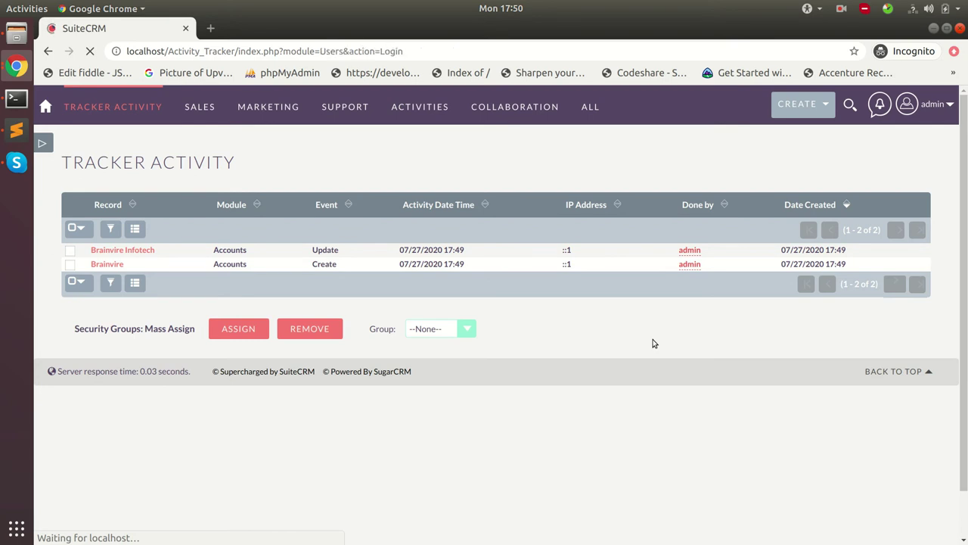
click(428, 282)
click(453, 317)
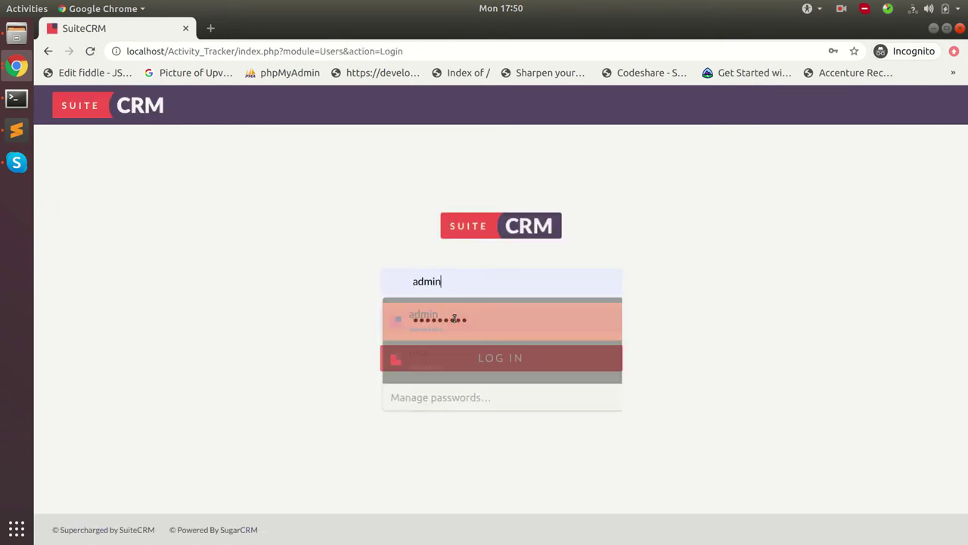
click(465, 357)
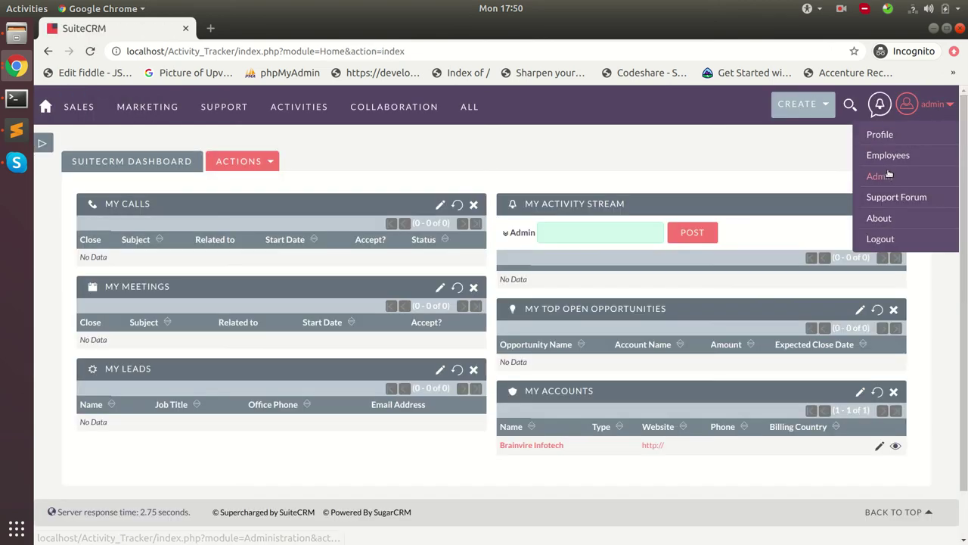
- Open Track Activity again to see admin's new Log Out and Log In entries
click(879, 176)
scroll(484, 325, down, 15)
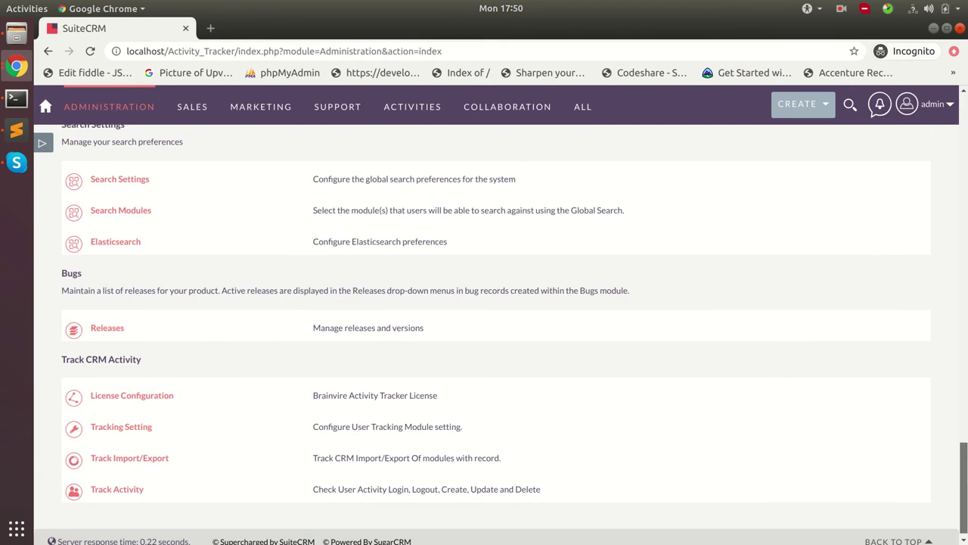
click(128, 480)
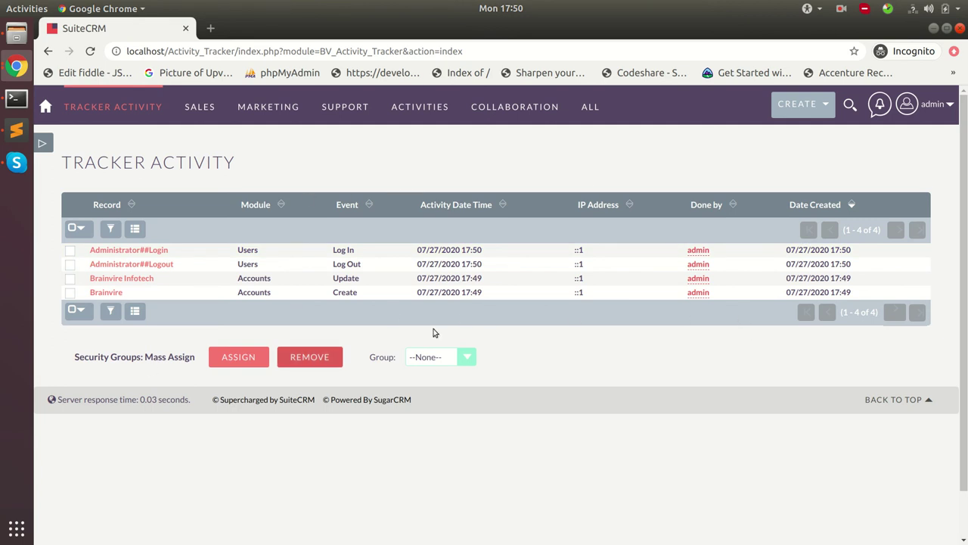
- Open the Track Import/Export report from the Administration page
click(907, 104)
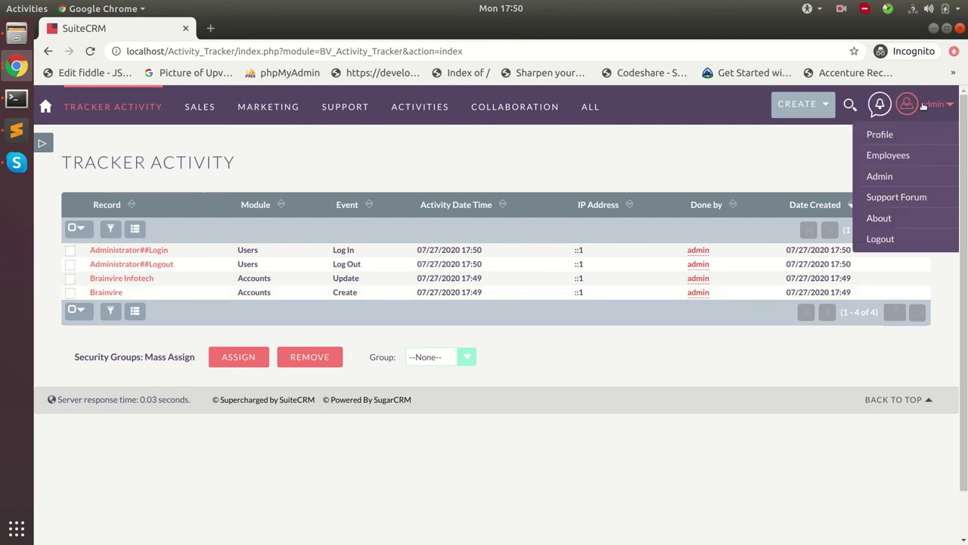
click(902, 182)
scroll(424, 508, down, 15)
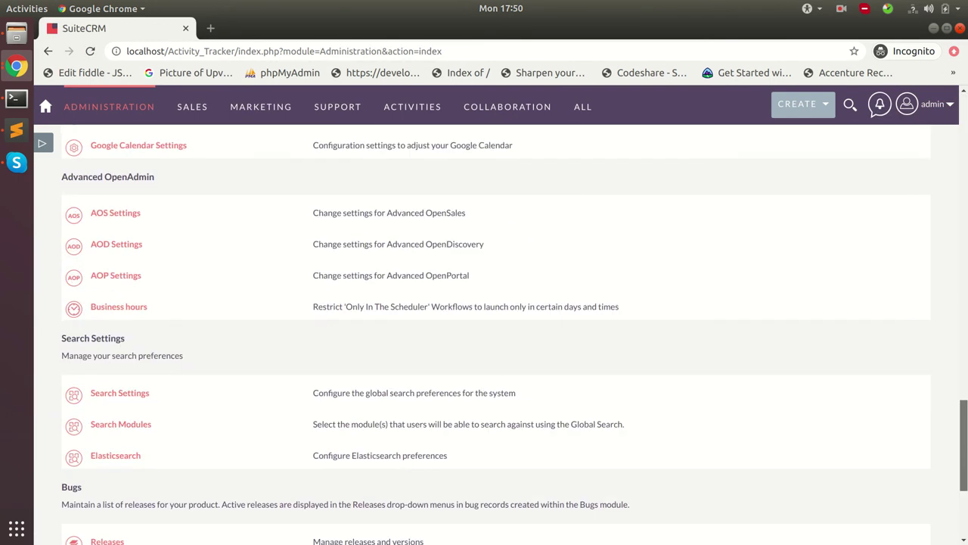
scroll(423, 508, down, 5)
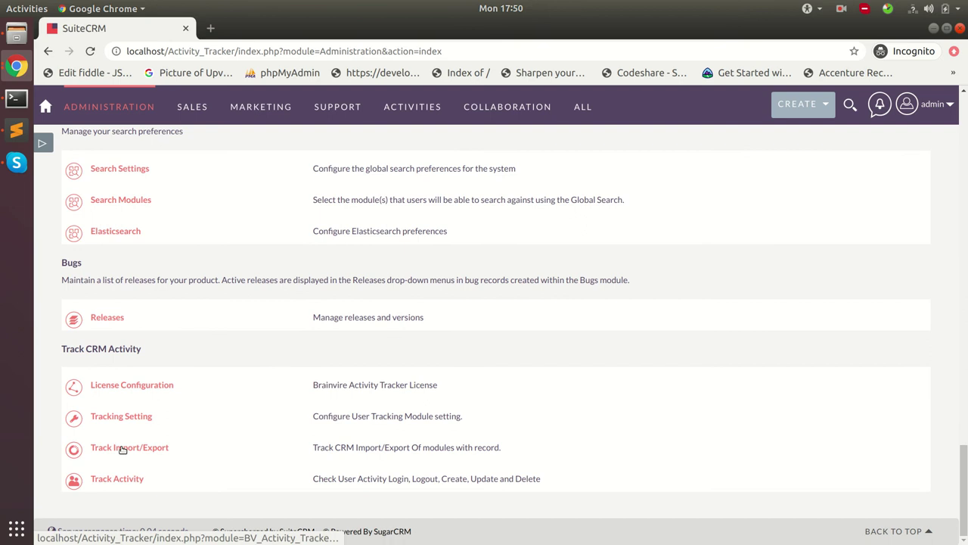
click(122, 448)
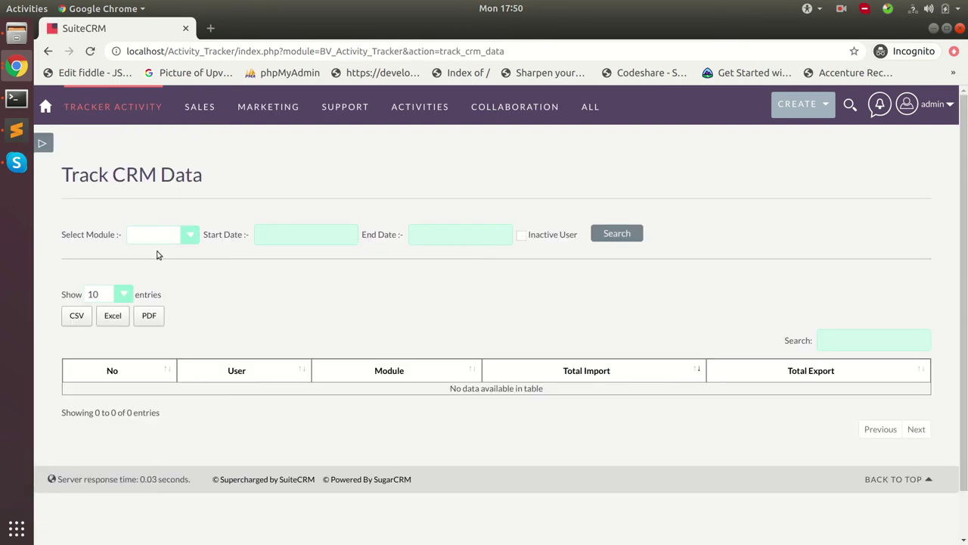
- Filter the report to the Contacts module, then check and close the Start and End Date pickers
click(157, 240)
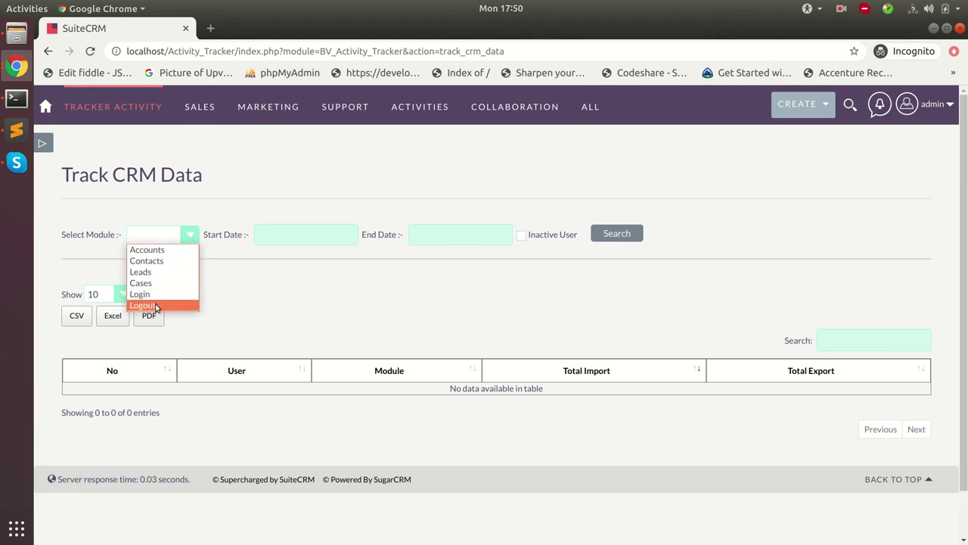
click(157, 260)
click(289, 240)
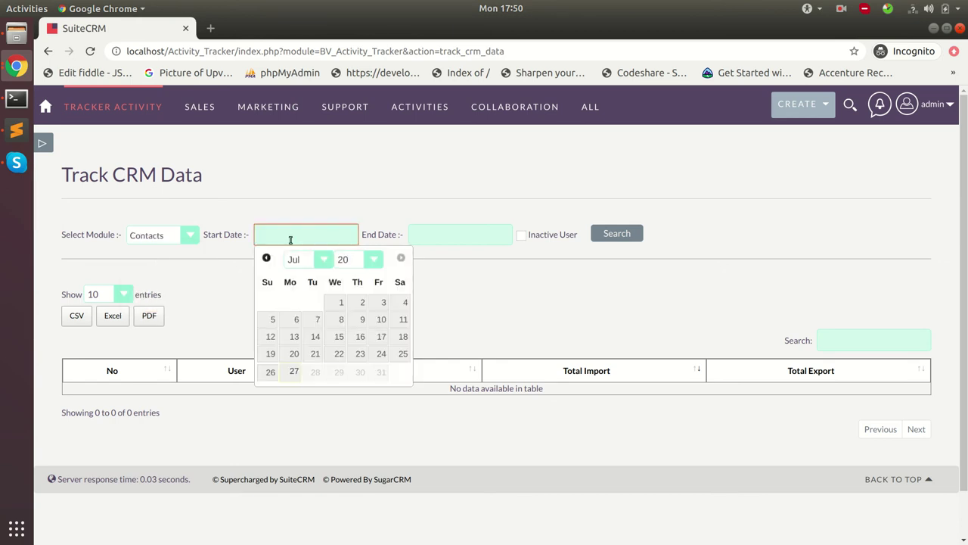
click(451, 236)
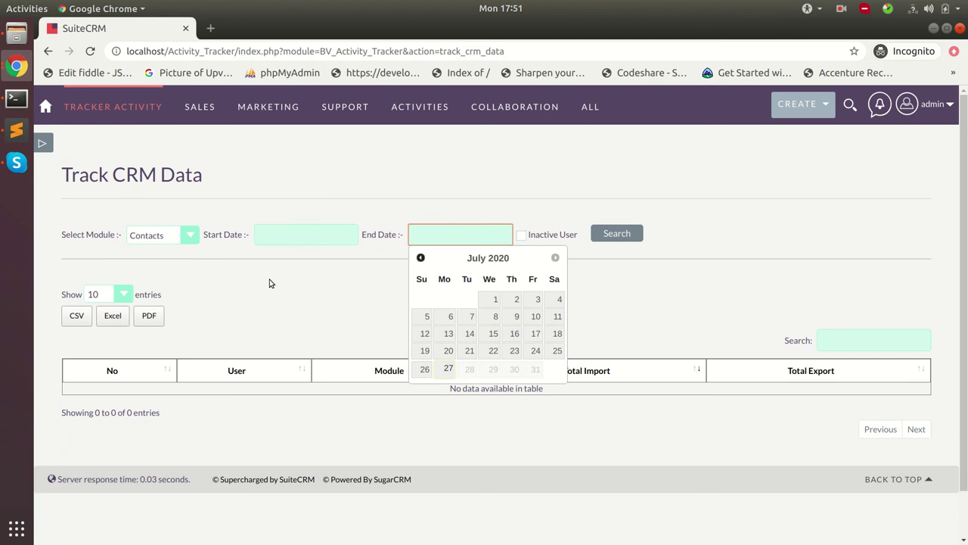
click(268, 287)
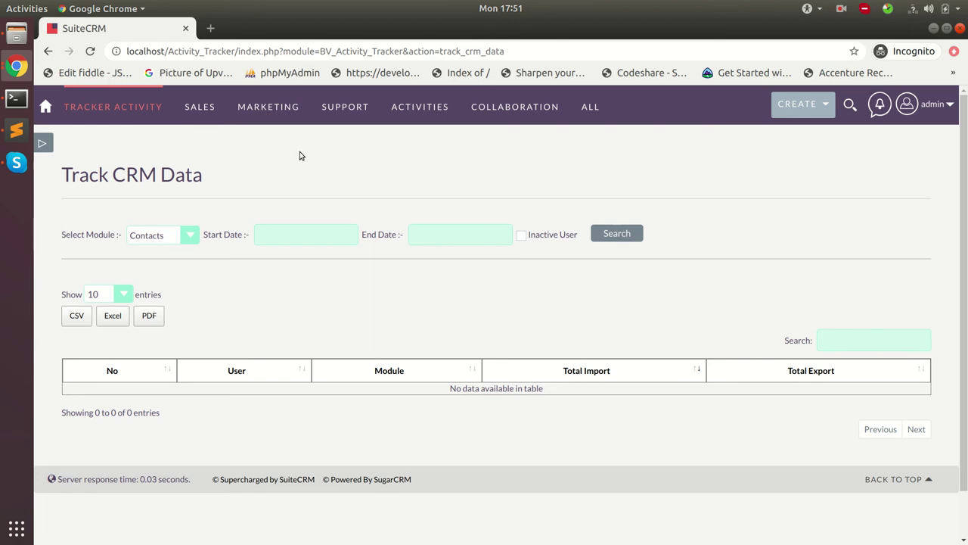
- Export the Brainvire Infotech account from the Accounts list to CSV
mouse_move(200, 106)
click(205, 161)
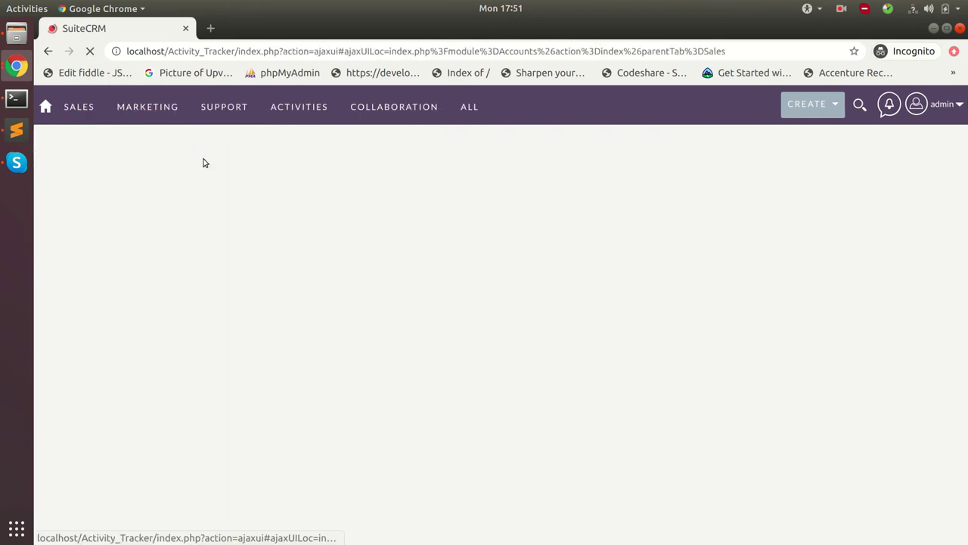
click(71, 251)
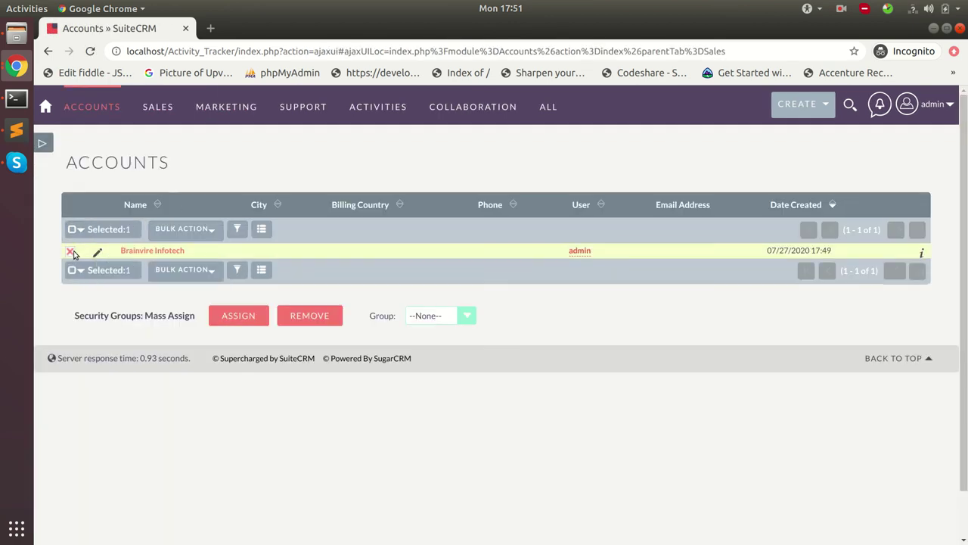
click(184, 229)
click(201, 385)
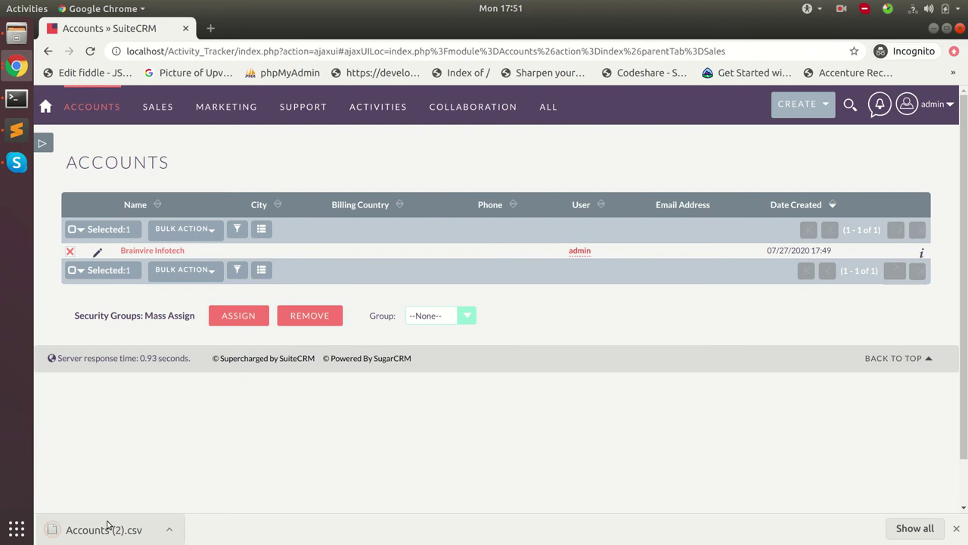
click(928, 104)
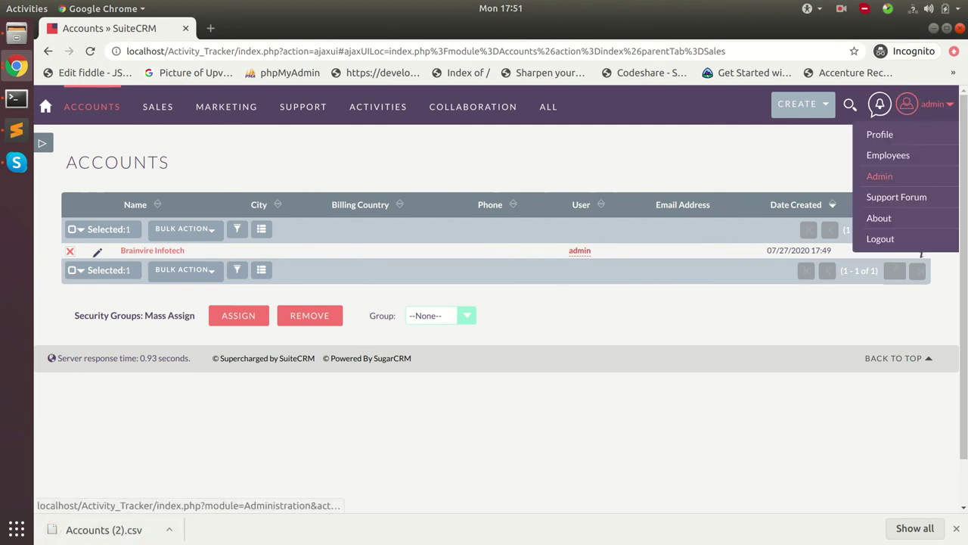
- Open the Track Import/Export report and choose Accounts as the module
click(879, 177)
scroll(180, 424, down, 20)
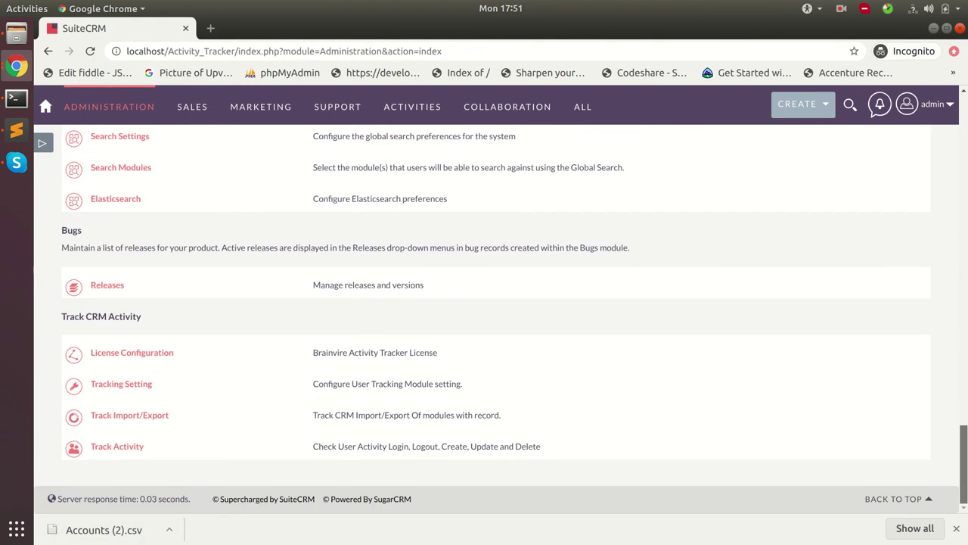
click(150, 418)
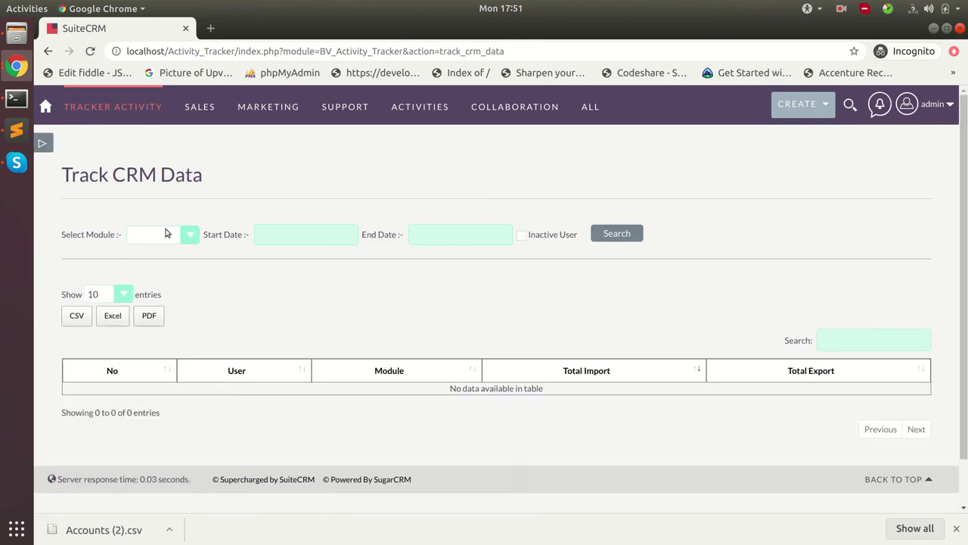
click(165, 235)
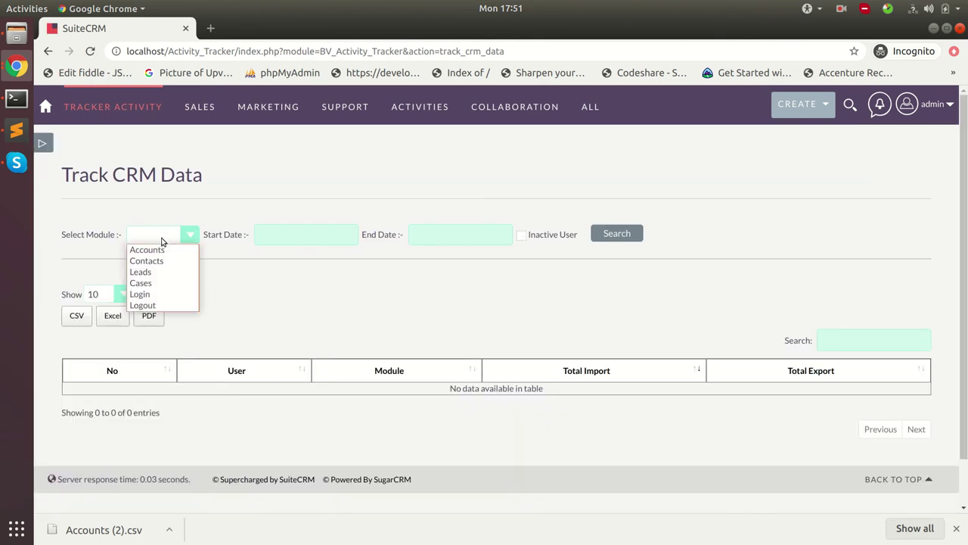
click(154, 259)
click(157, 236)
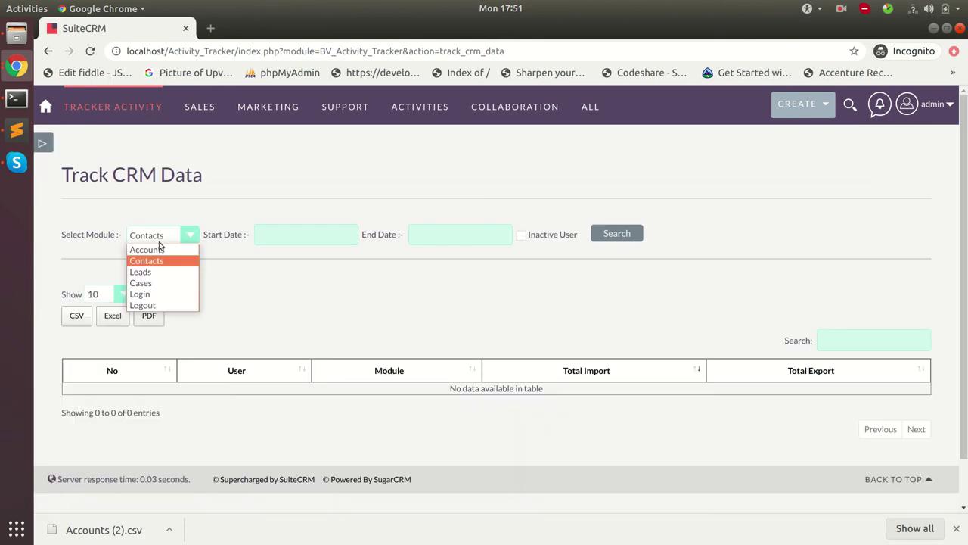
- Set Start Date 01-07-2020 and End Date 27-07-2020, then search
click(298, 235)
click(340, 303)
click(458, 233)
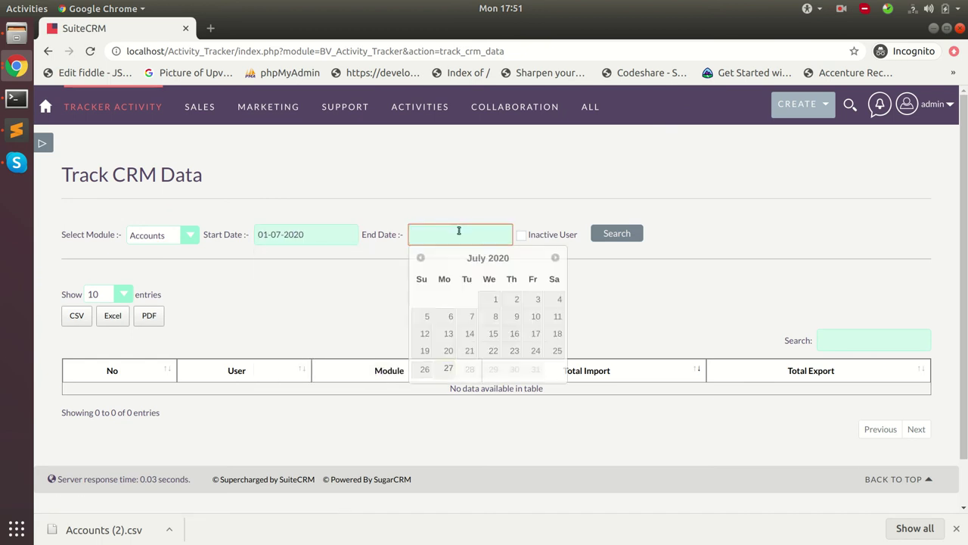
click(536, 369)
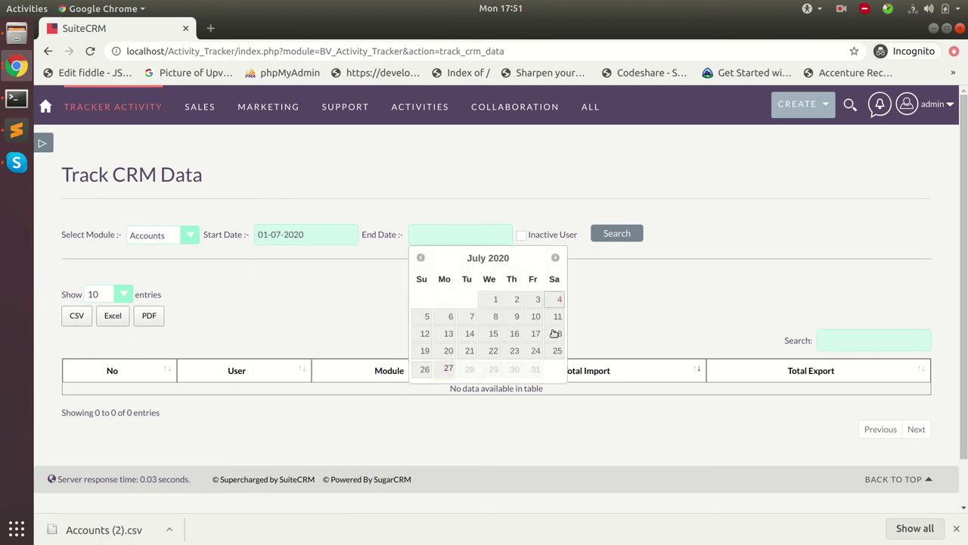
click(449, 368)
click(611, 234)
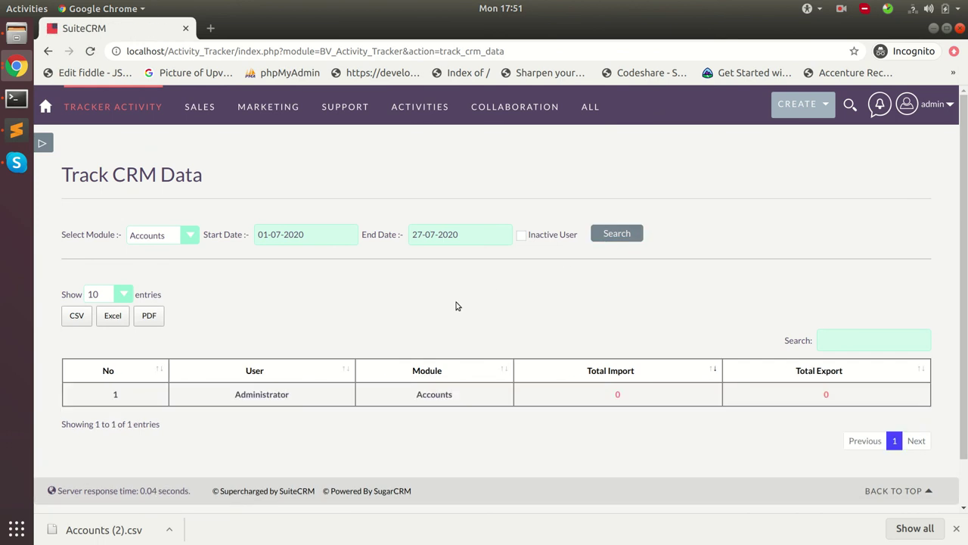
- Review the Administrator result row, keeping Accounts as the selected module
drag(231, 395, 461, 387)
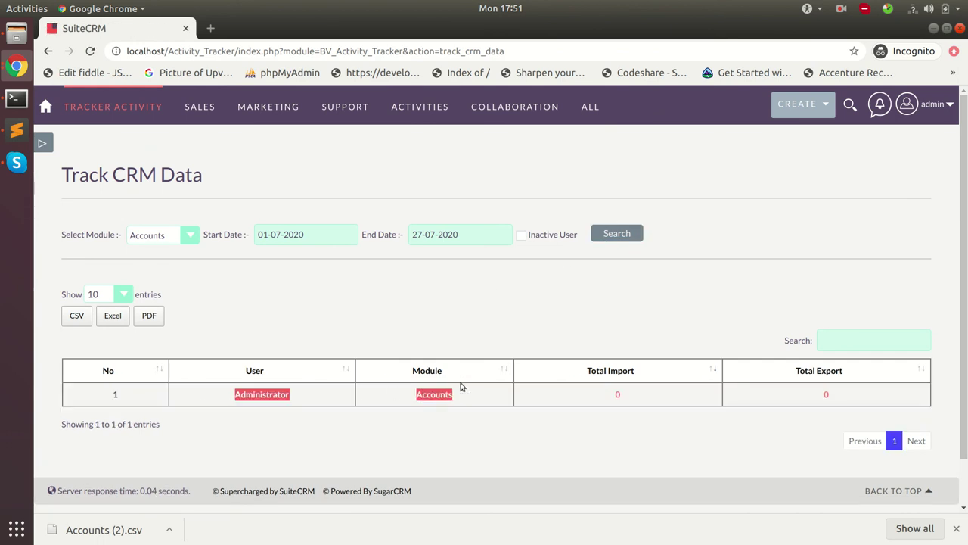
click(302, 421)
click(167, 237)
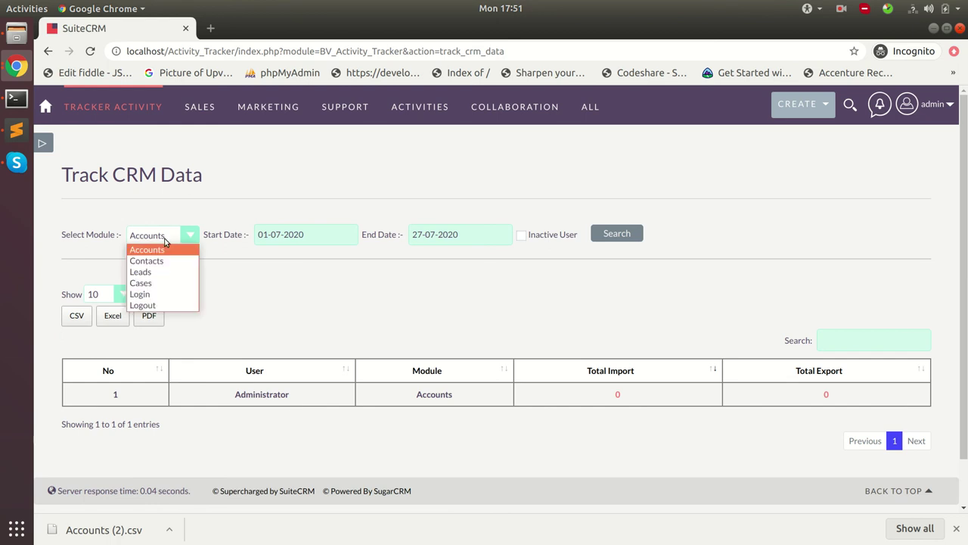
click(224, 144)
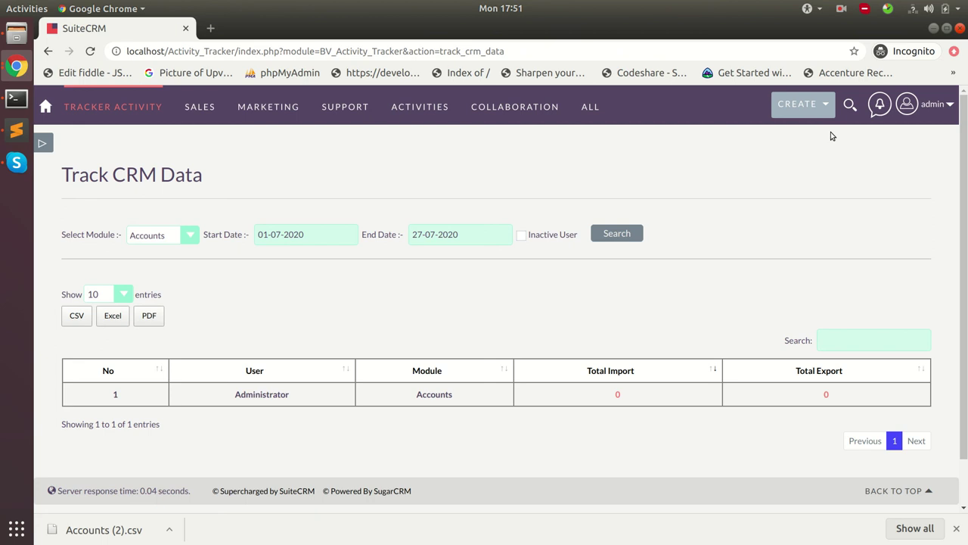
- Return to Administration, scroll to Track CRM Activity, and dismiss the download bar
click(907, 104)
click(877, 175)
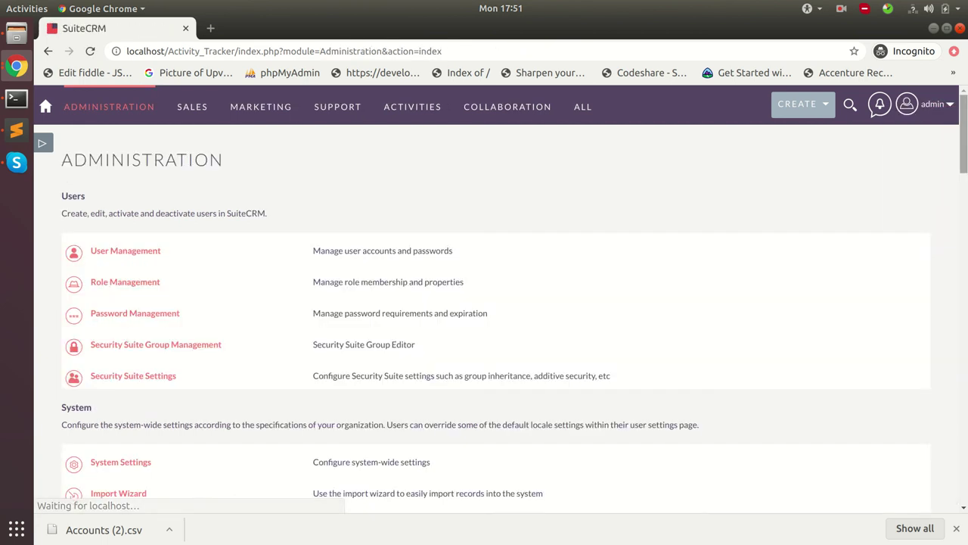
scroll(886, 465, down, 10)
scroll(885, 465, down, 10)
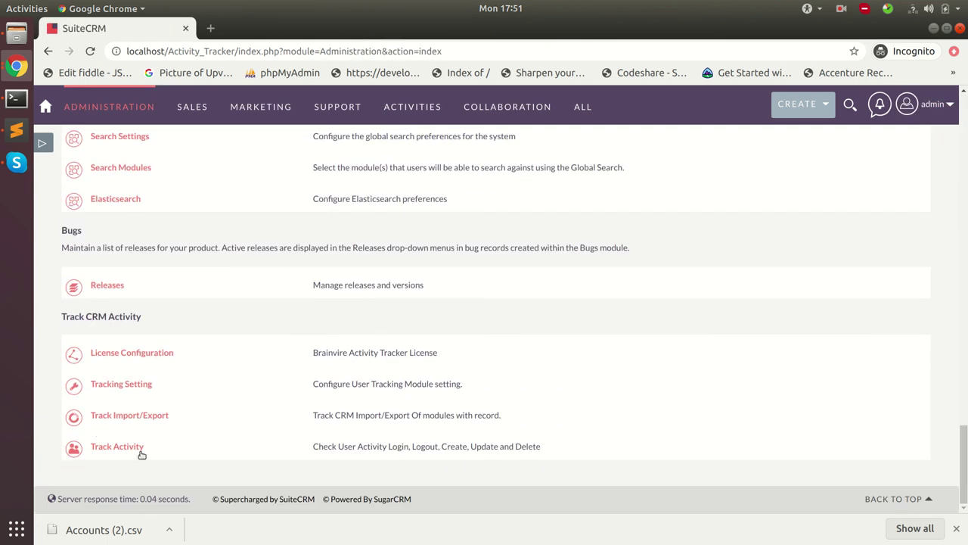
click(958, 529)
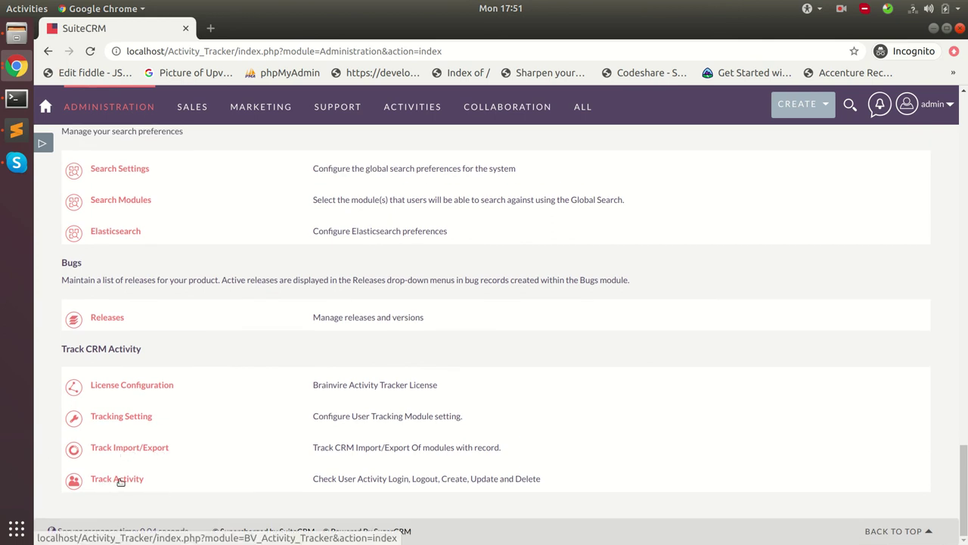
- Highlight the Track Activity and import/export tracking descriptions, emphasising the word Delete
drag(383, 478, 548, 484)
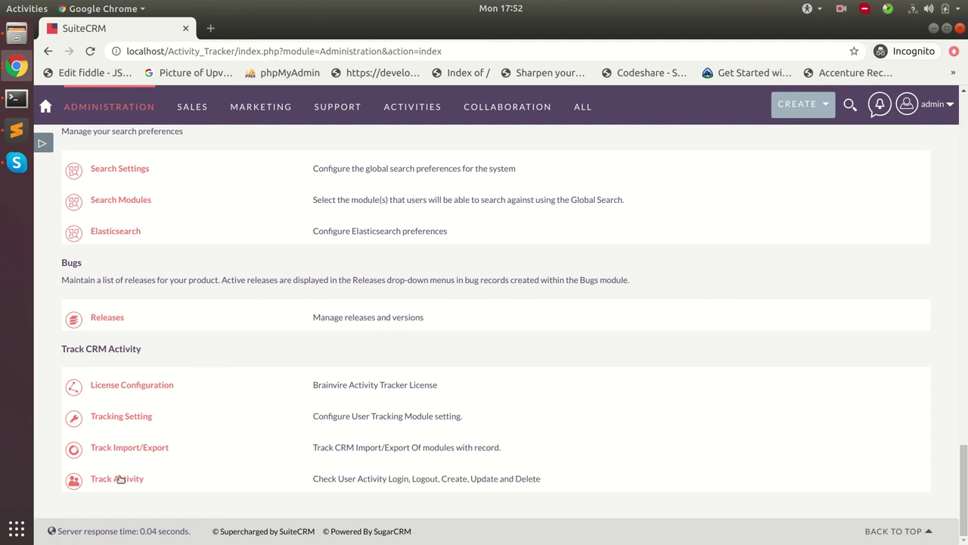
drag(320, 478, 546, 465)
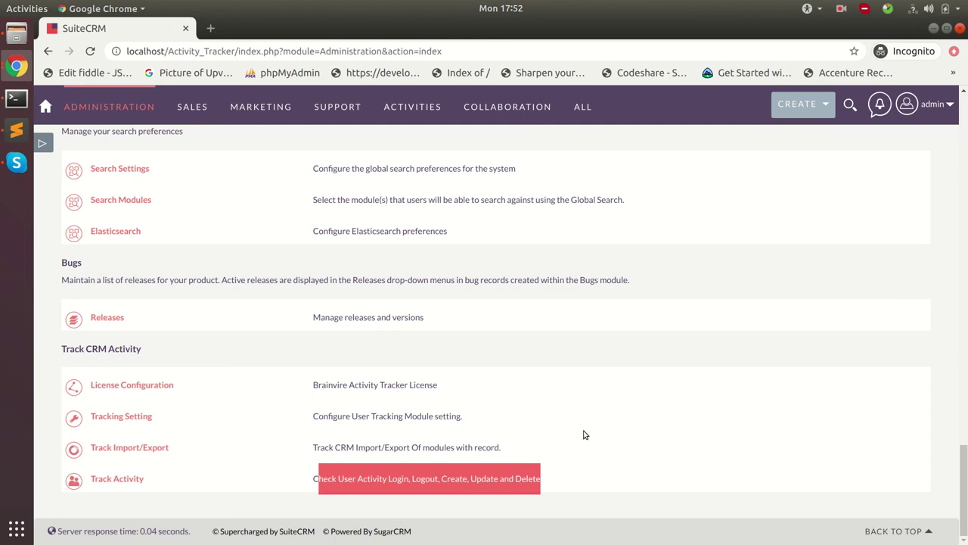
drag(352, 447, 492, 445)
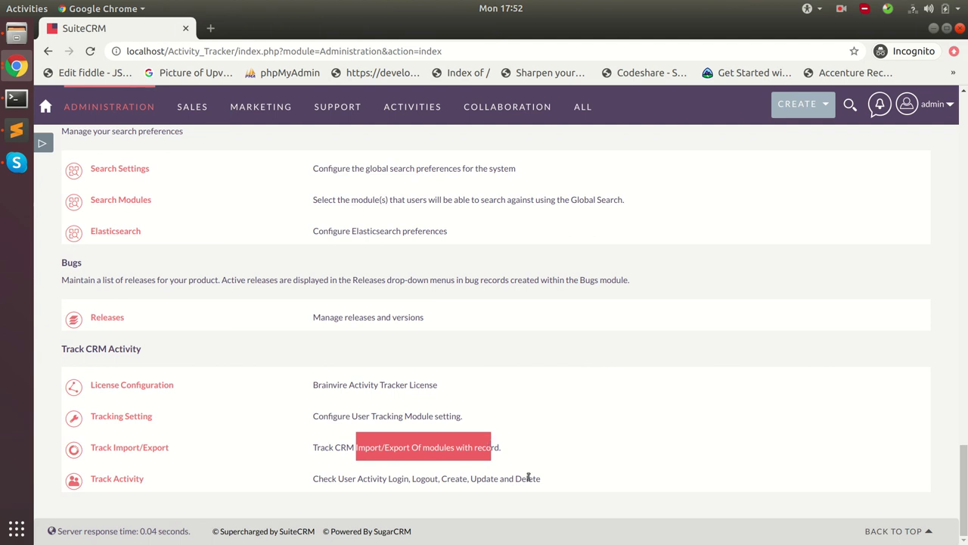
click(527, 477)
double_click(525, 479)
mouse_move(192, 106)
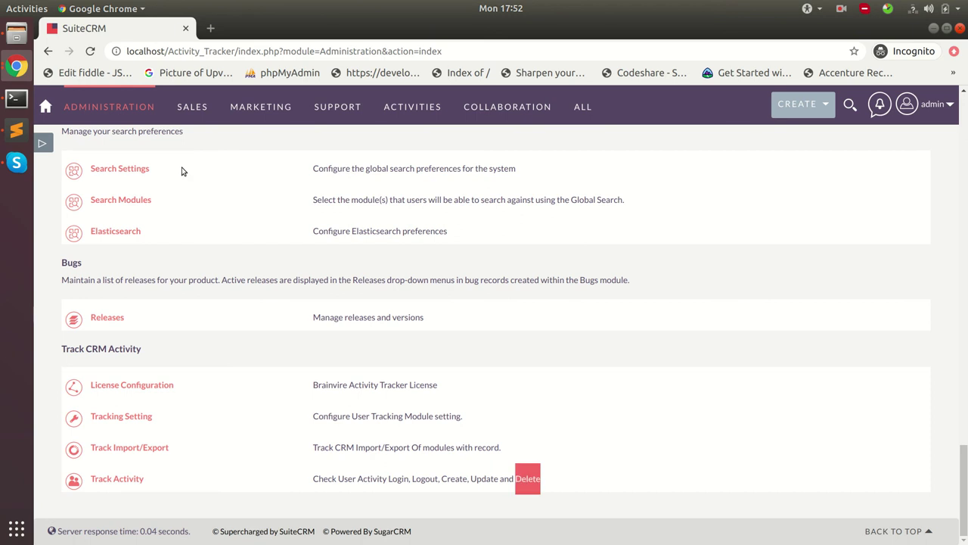
- Bulk-delete the Brainvire Infotech account from the Accounts list and confirm
click(198, 159)
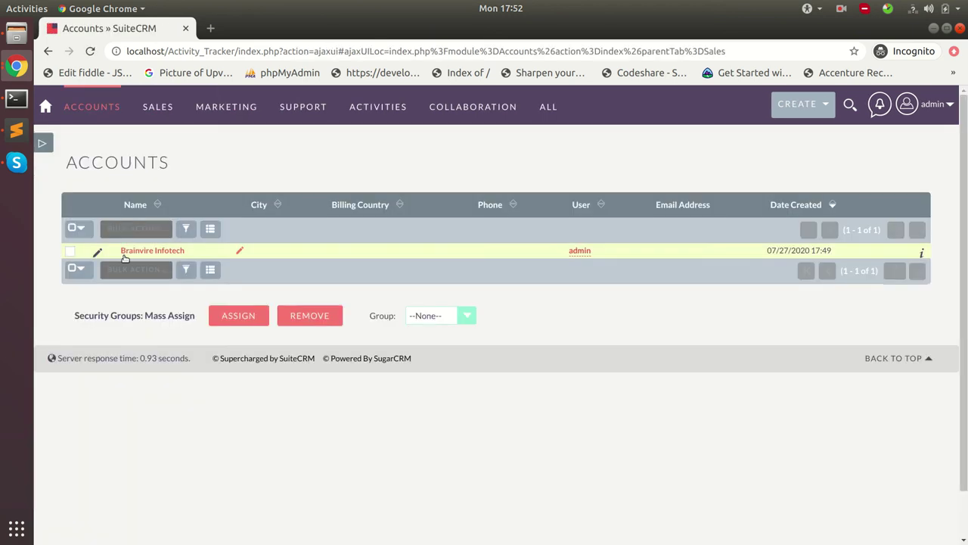
click(70, 252)
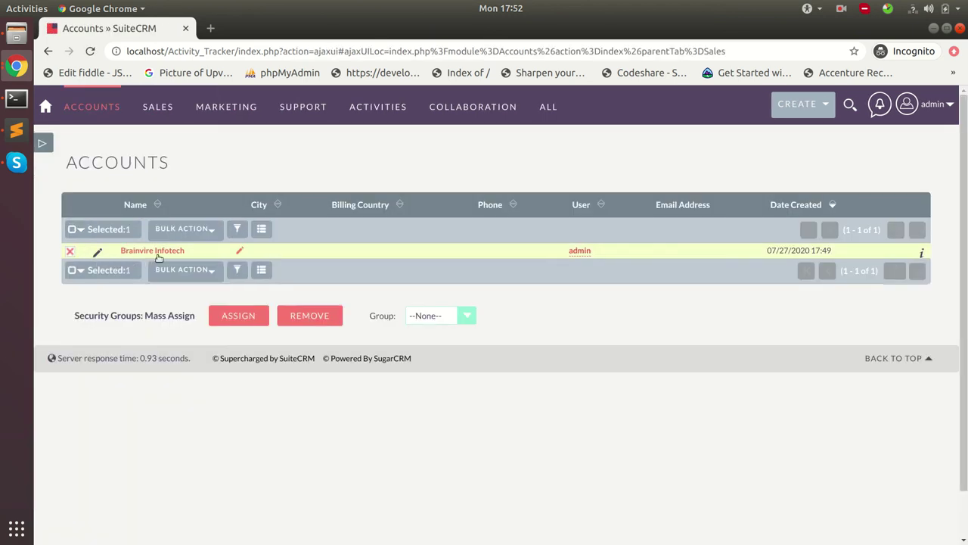
click(203, 229)
click(200, 433)
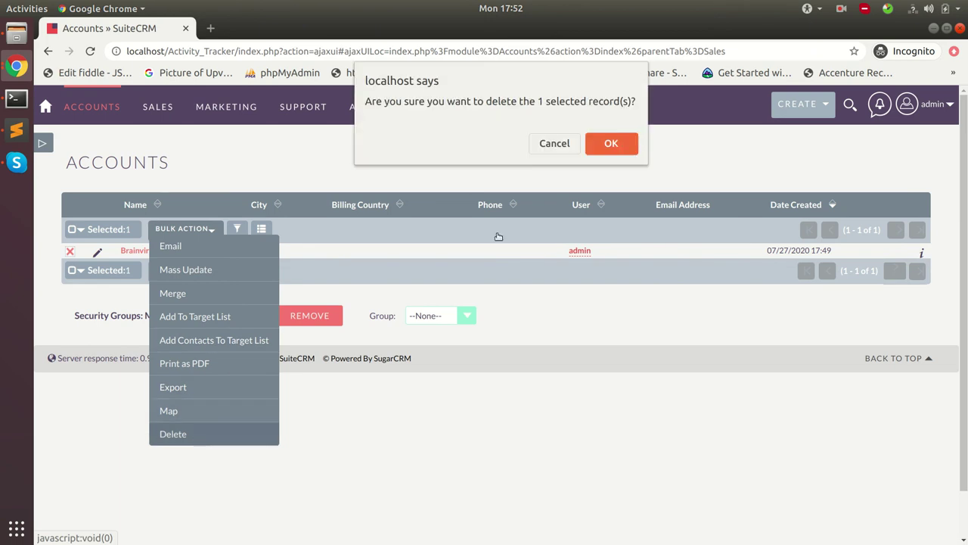
click(613, 143)
click(907, 103)
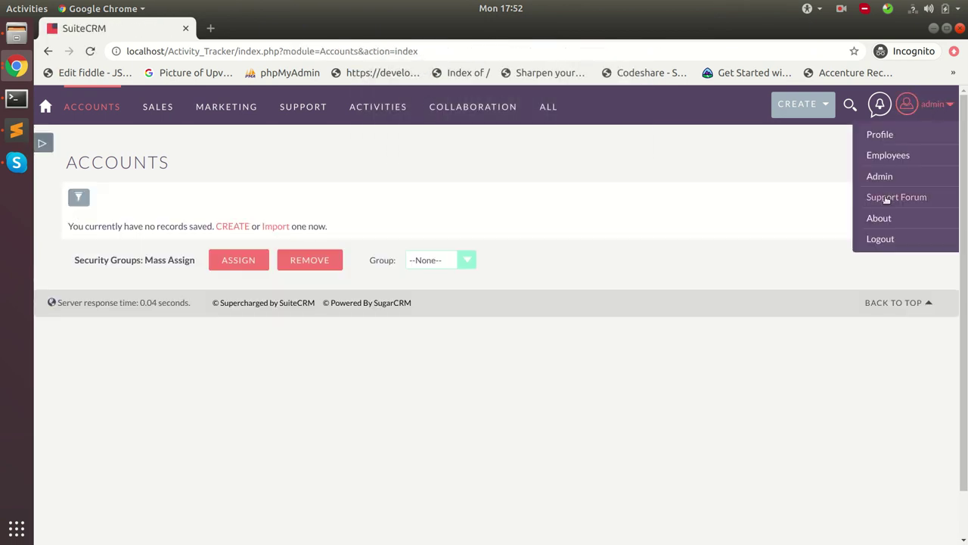
- Open Track Activity under Track CRM Activity on the Administration page
click(879, 176)
scroll(138, 491, down, 15)
scroll(138, 490, down, 10)
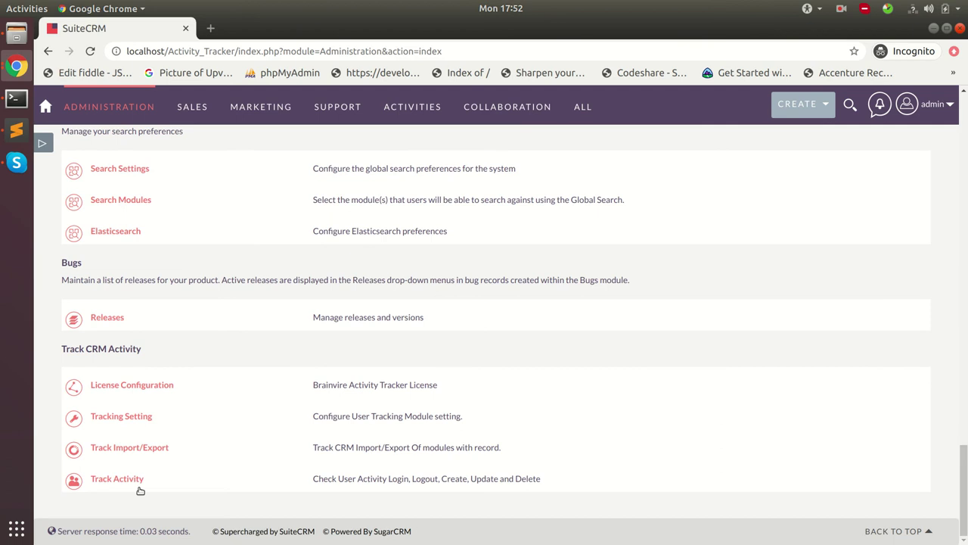
click(125, 477)
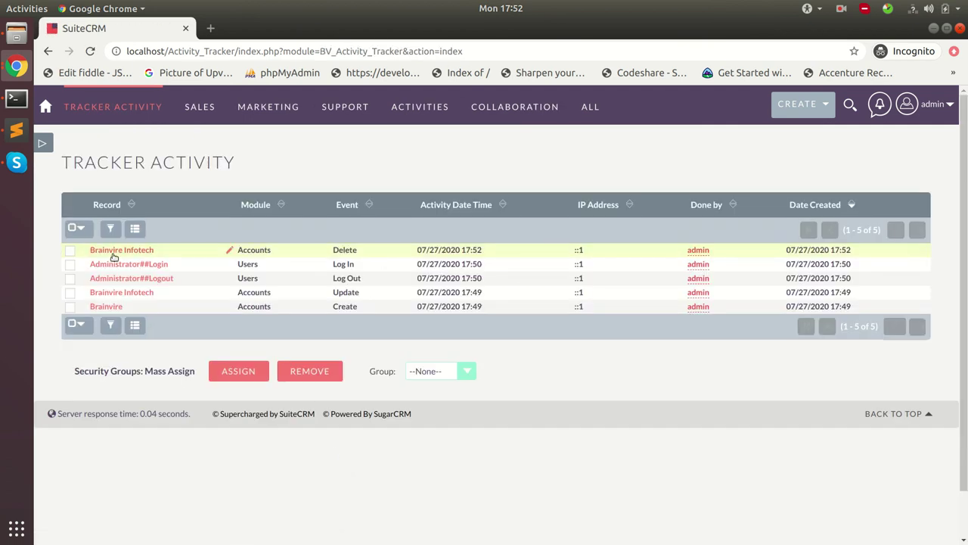